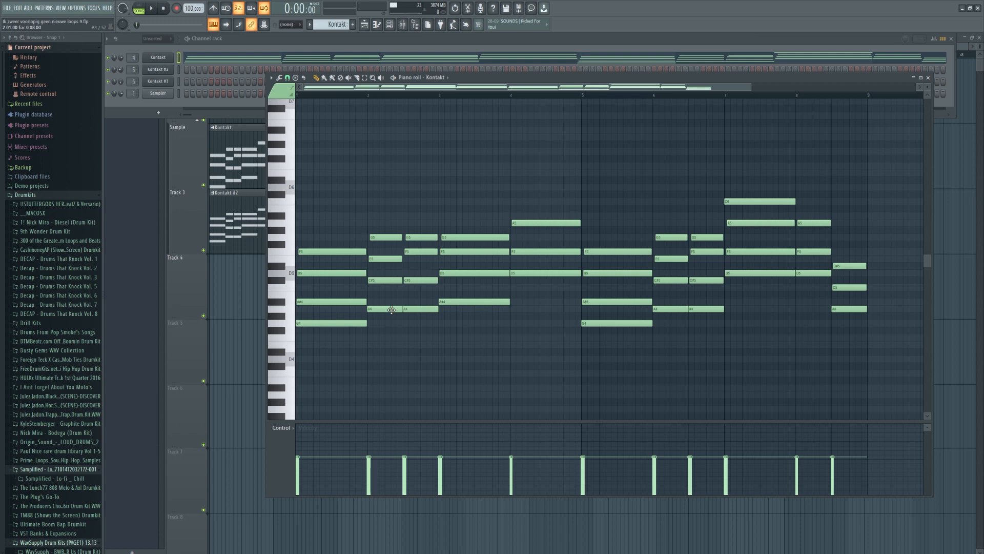
Select the chords of the Kontakt piano pattern in turn to examine the progression, and clear the selection
drag(434, 225, 415, 330)
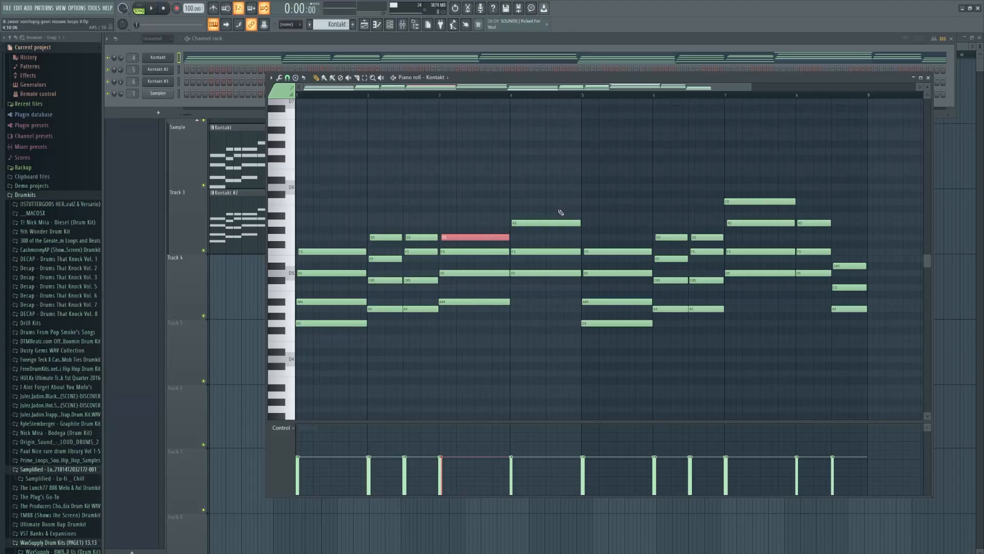
drag(552, 205, 540, 318)
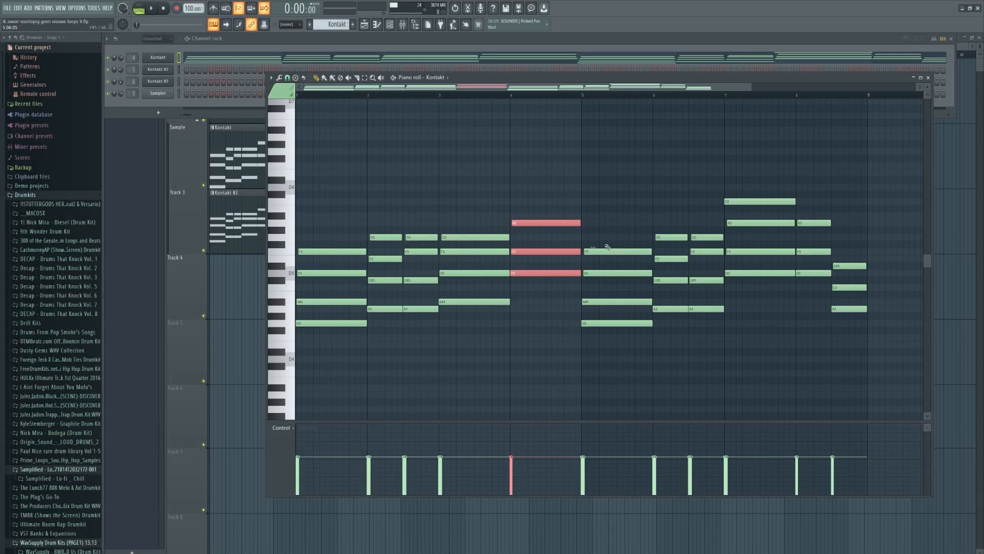
drag(607, 227, 608, 355)
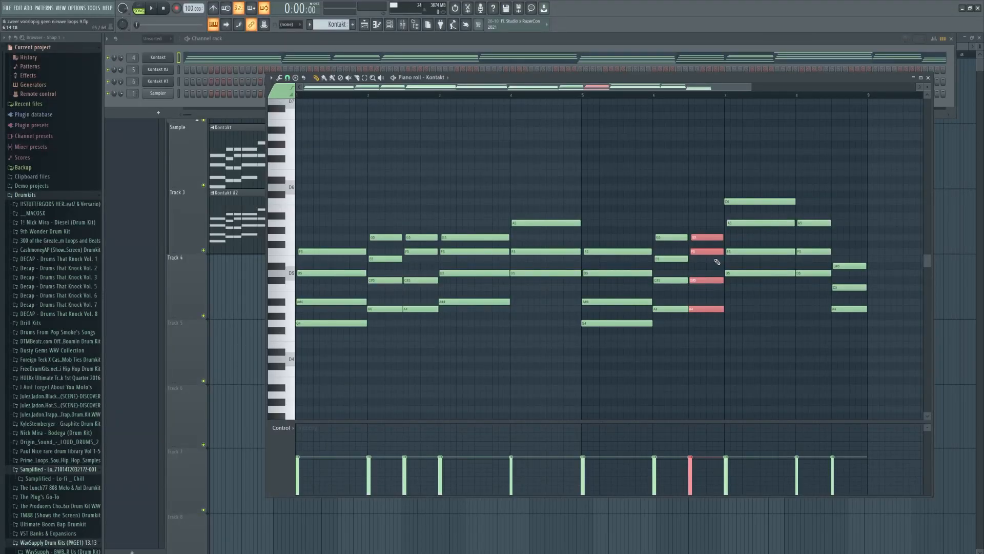
drag(787, 149, 775, 292)
drag(811, 206, 818, 290)
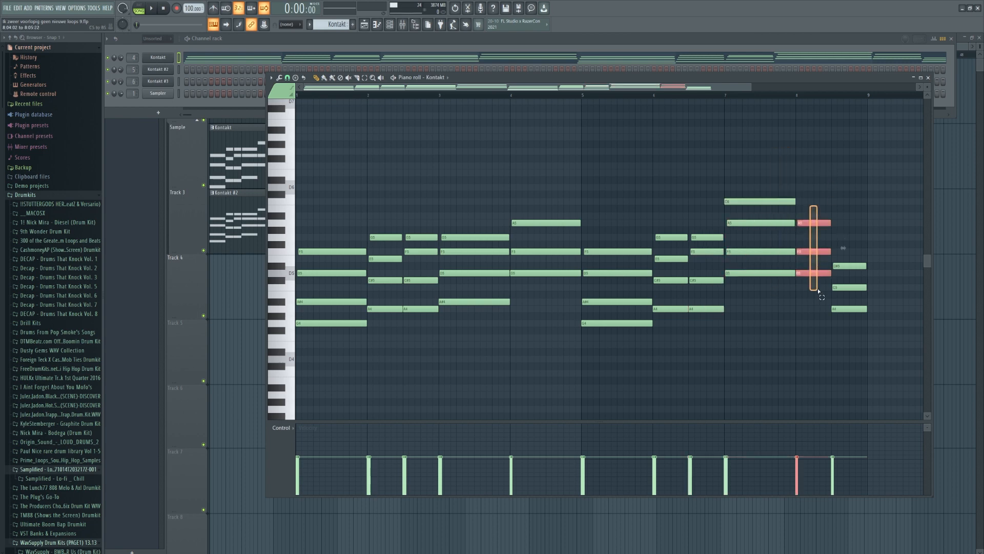
drag(849, 235, 851, 323)
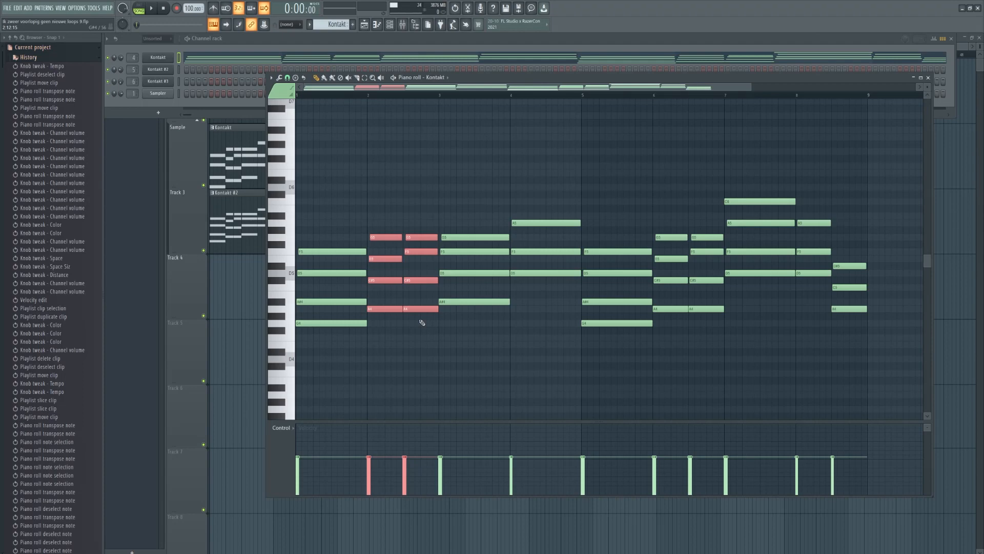
ctrl+click(357, 139)
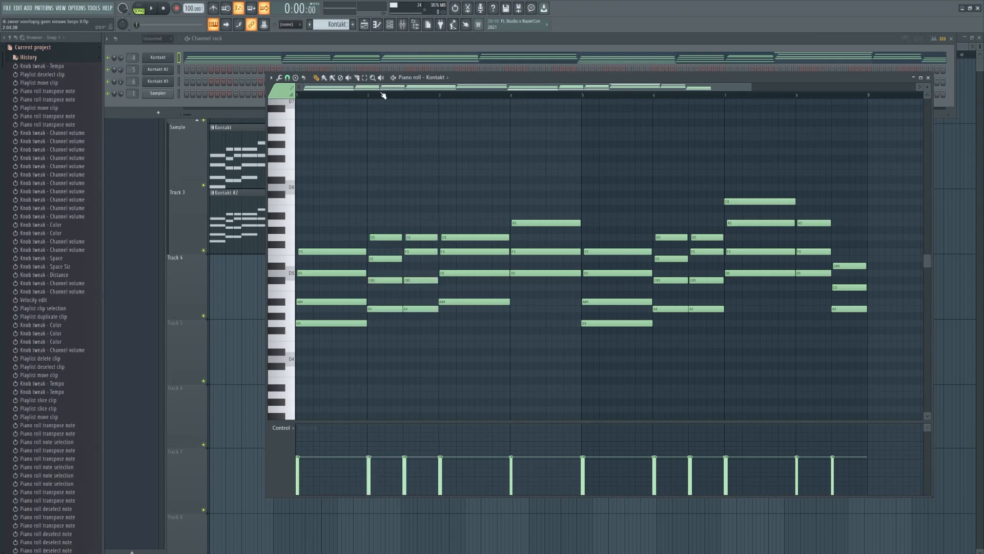
Try the second-lowest note of the second chord one semitone lower and return it to its original pitch
scroll(381, 96, up, 4)
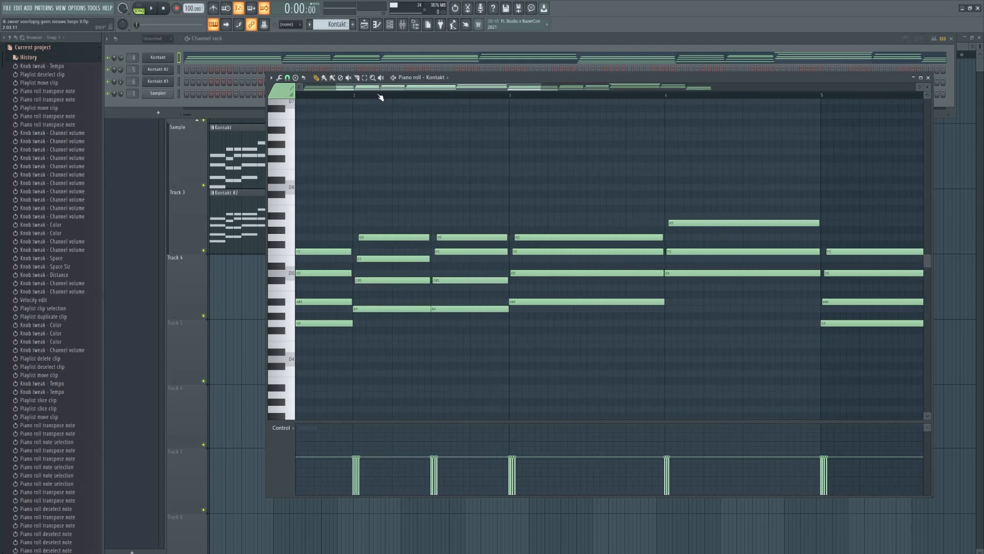
scroll(380, 97, down, 2)
click(401, 279)
key(Down)
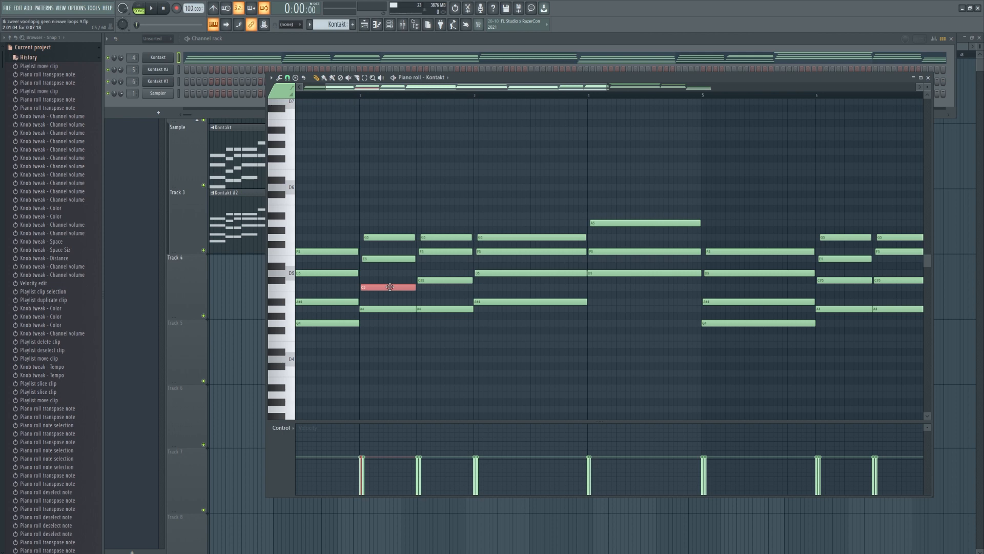
key(shift+Up)
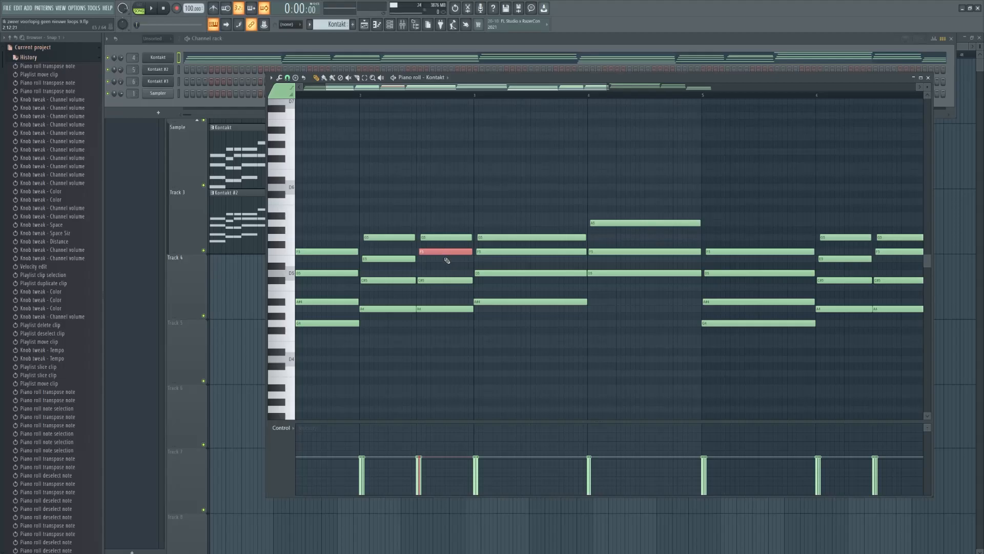
Try lowering the two middle notes of the third chord by one semitone and restore their original pitches
key(Down)
key(Up)
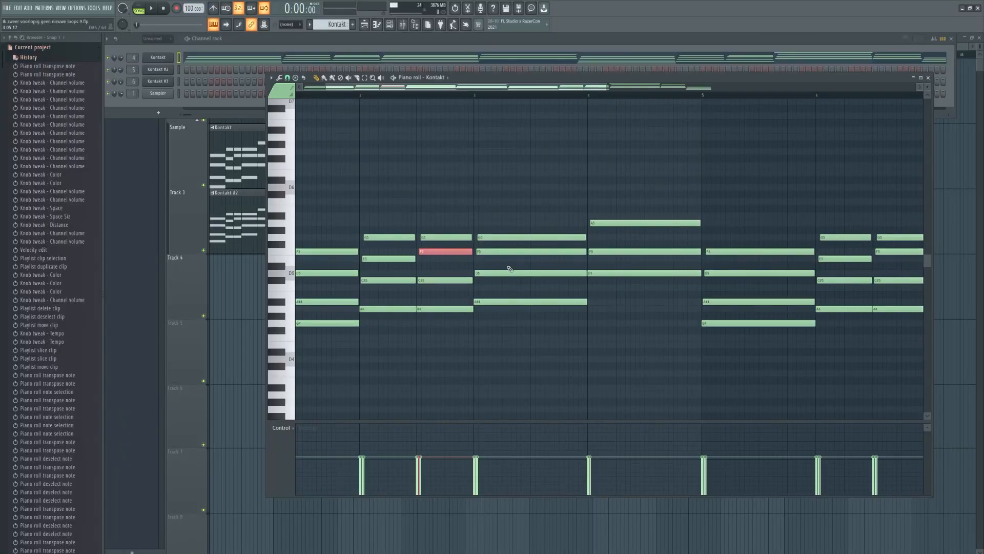
click(454, 308)
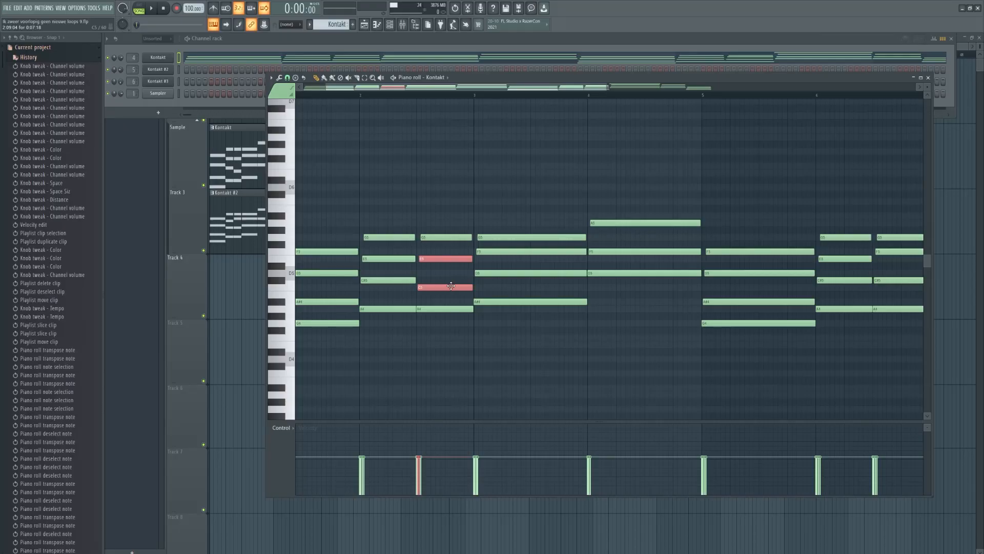
key(Up)
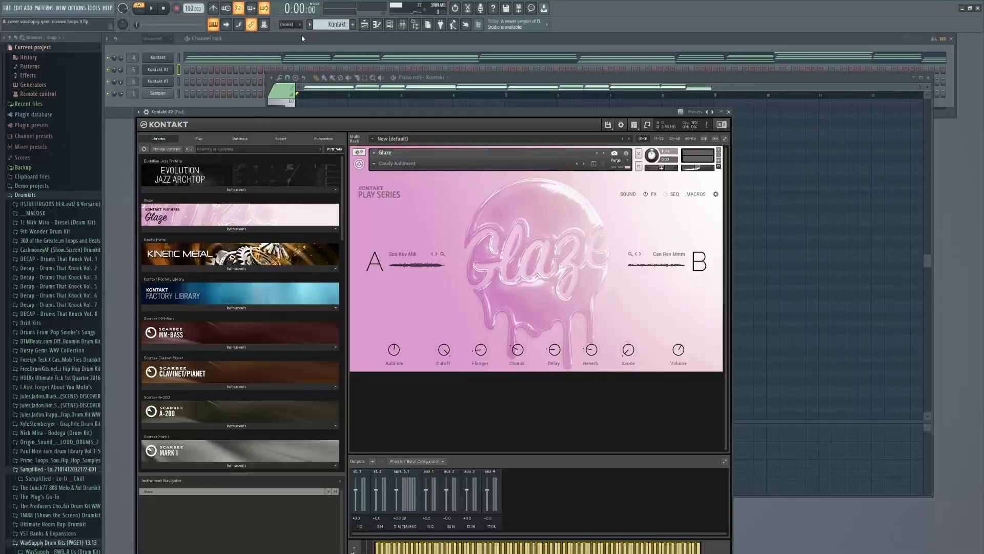
Open the Kontakt channel's The Gentleman piano, reposition its window and play the piano pattern
click(164, 58)
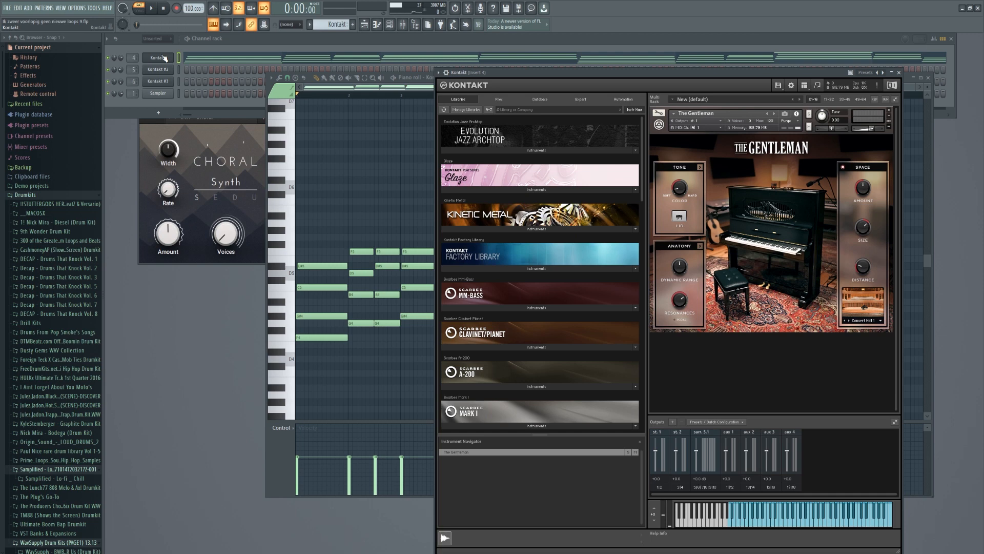
drag(638, 77, 475, 84)
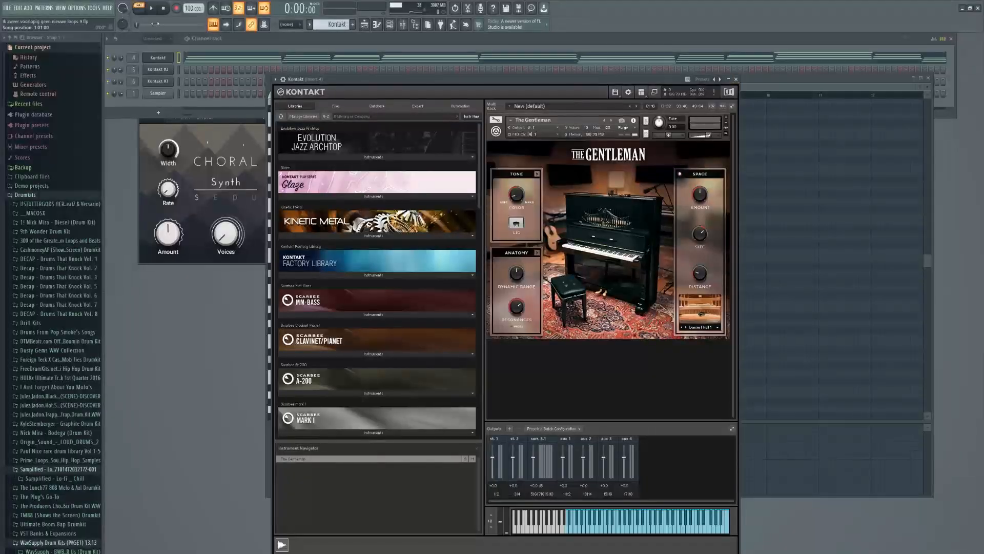
key(space)
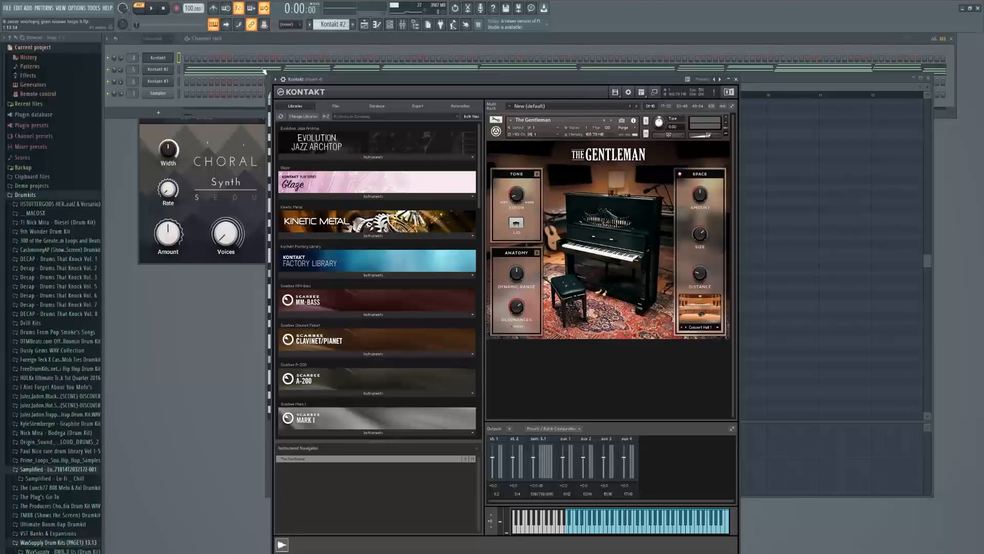
Play the Kontakt #2 pattern from its piano roll and view its Glaze instrument, closing the plugin again
click(259, 72)
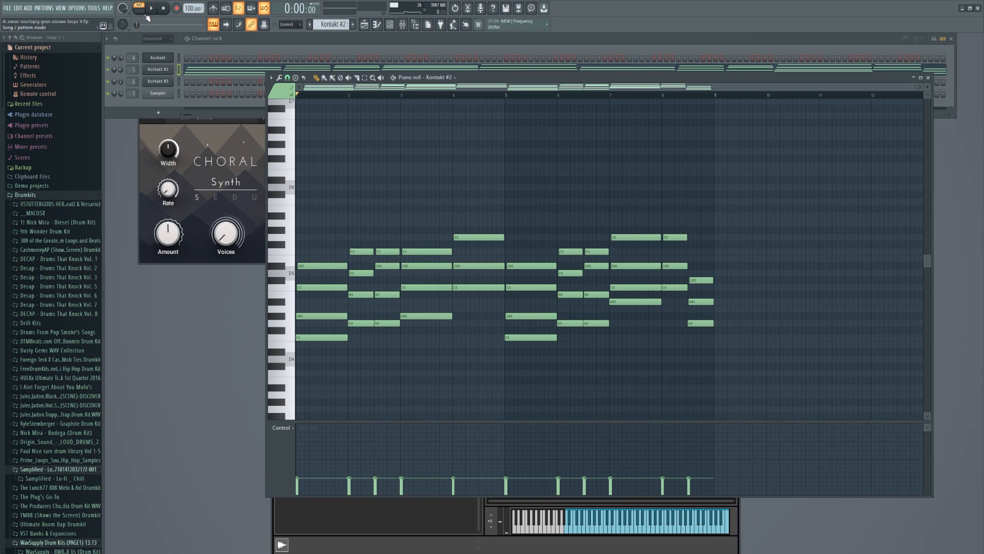
key(space)
click(163, 70)
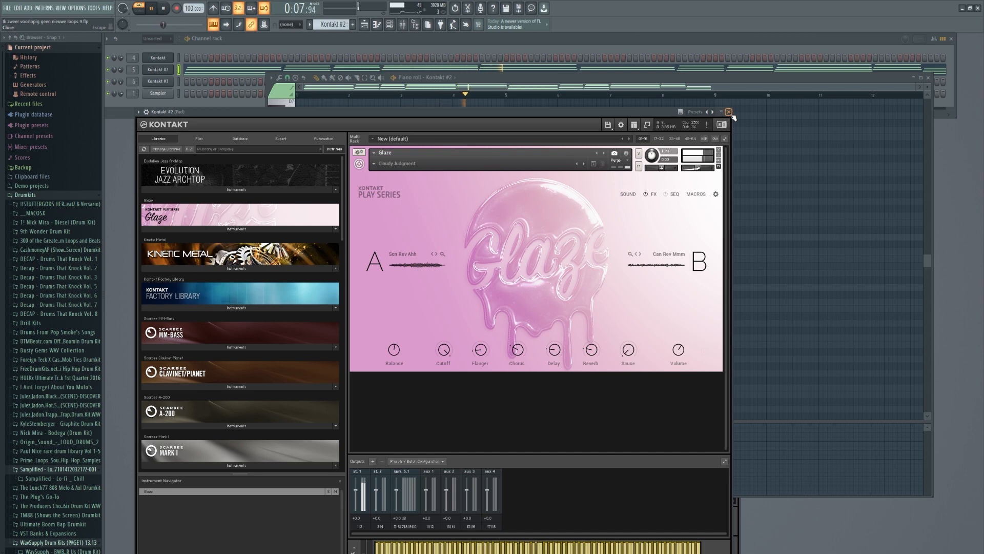
click(730, 113)
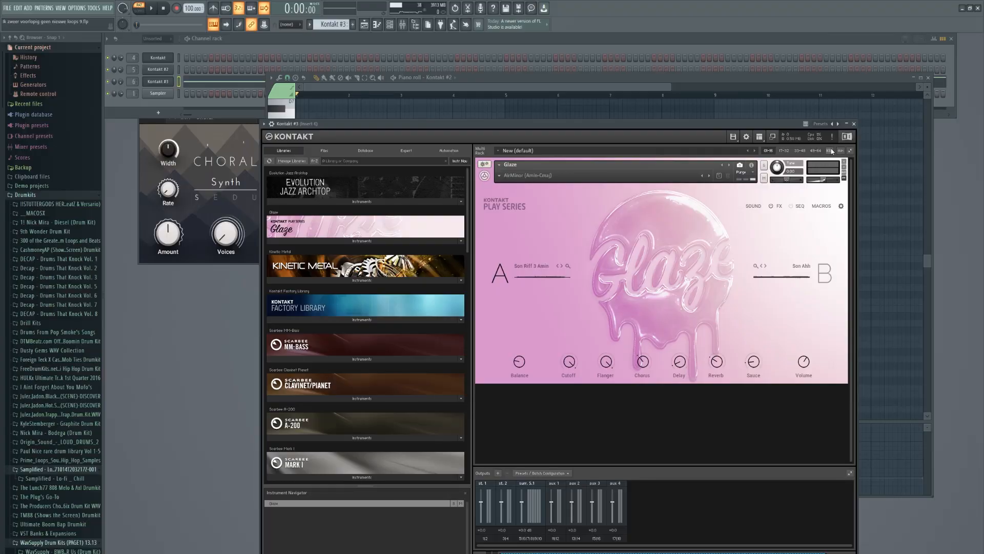
Close the Kontakt #3 instrument and set its channel volume to 56% while auditioning its pattern
click(855, 124)
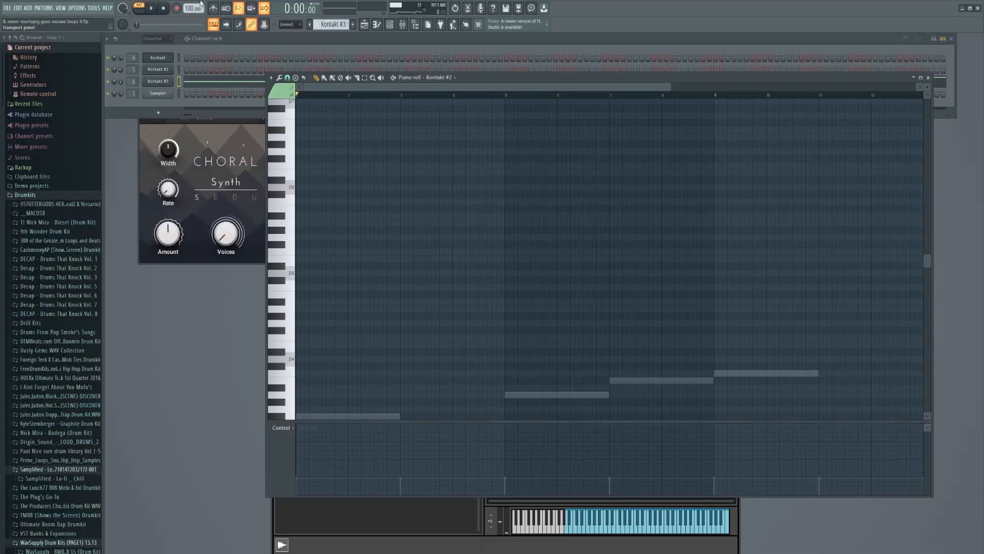
key(space)
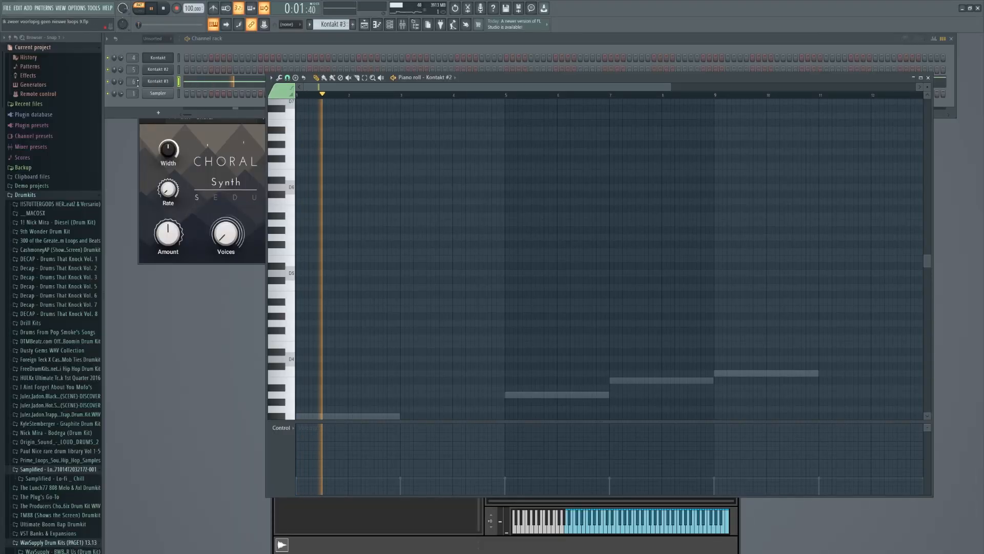
key(space)
drag(120, 81, 120, 79)
key(space)
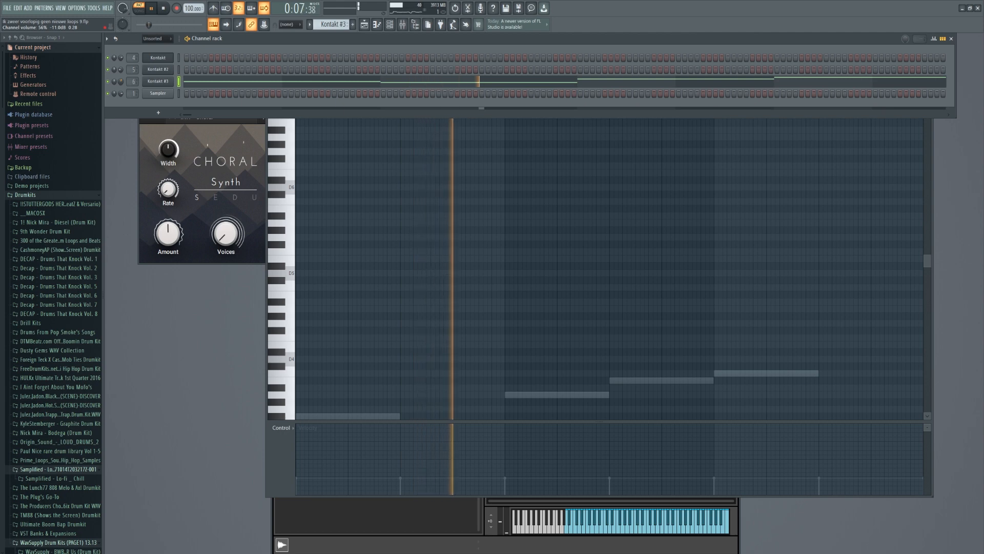
key(space)
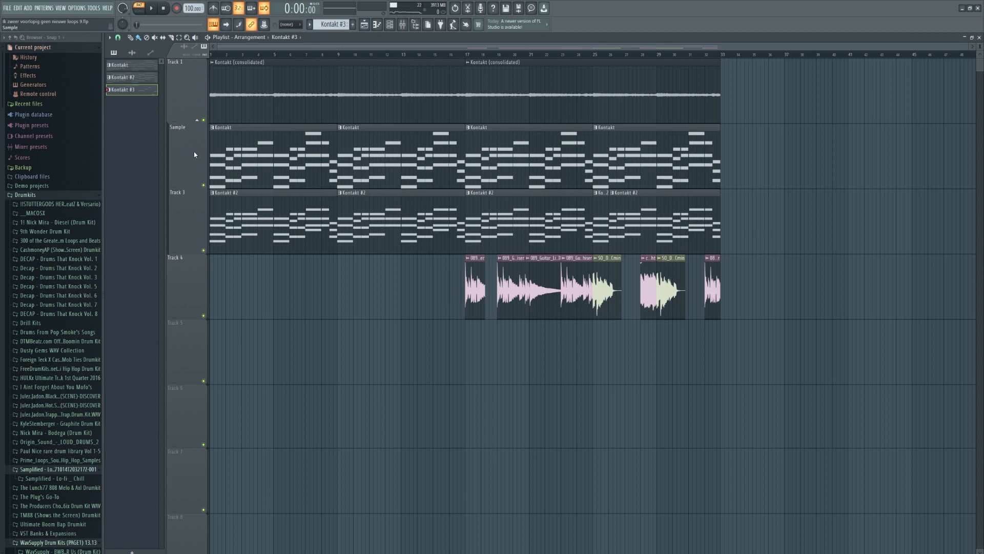
Examine the Cymatics Origin settings on the Sample mixer track and close the plugin
double_click(223, 164)
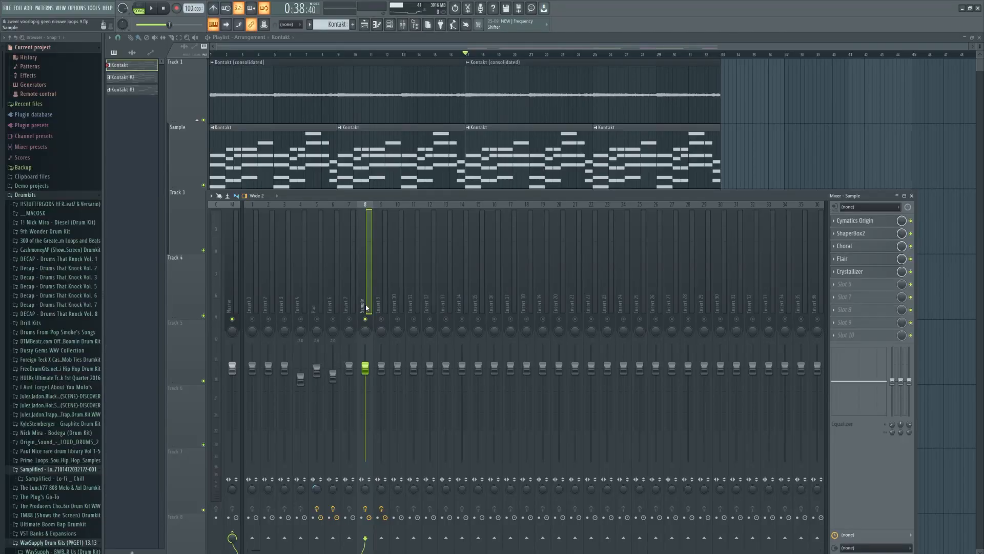
click(850, 221)
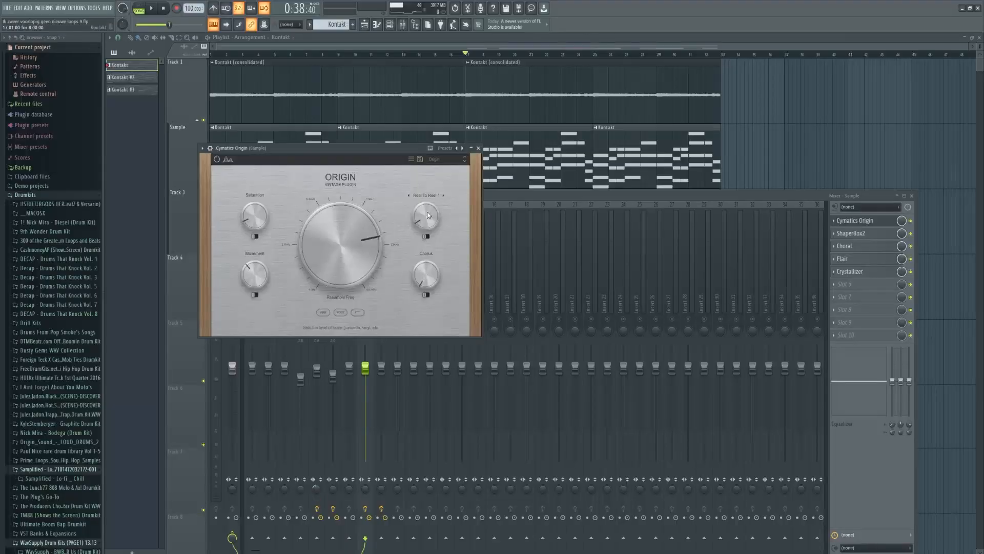
mouse_move(264, 224)
click(478, 148)
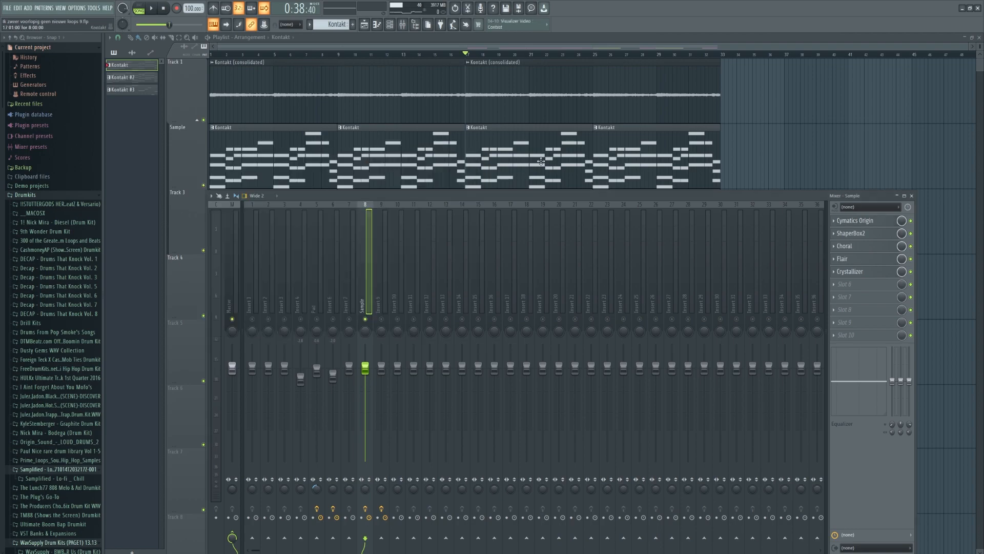
Set ShaperBox2's mix on the Sample track to 56% during playback, closing the plugin and stopping playback
click(882, 234)
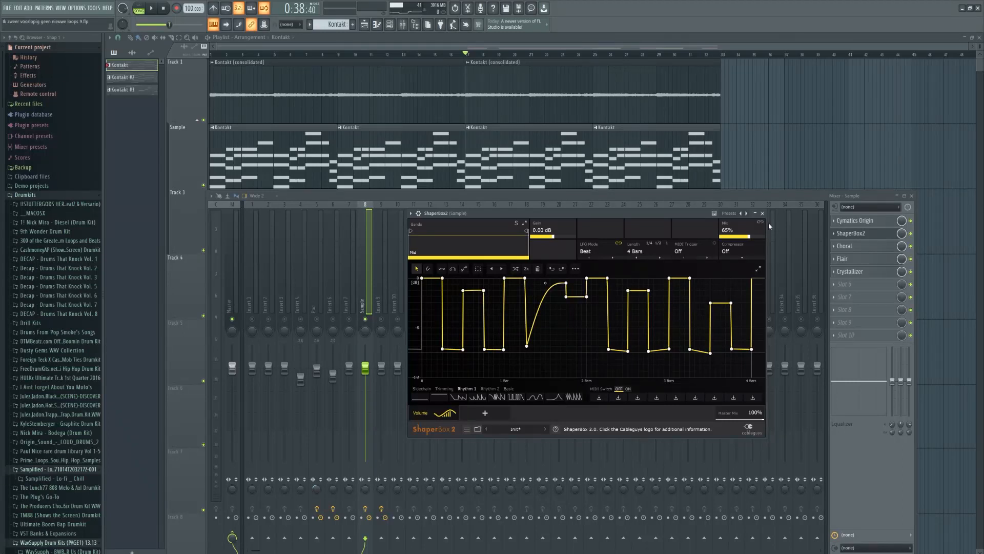
key(space)
mouse_move(736, 230)
mouse_down()
mouse_move(736, 213)
mouse_move(736, 236)
mouse_up()
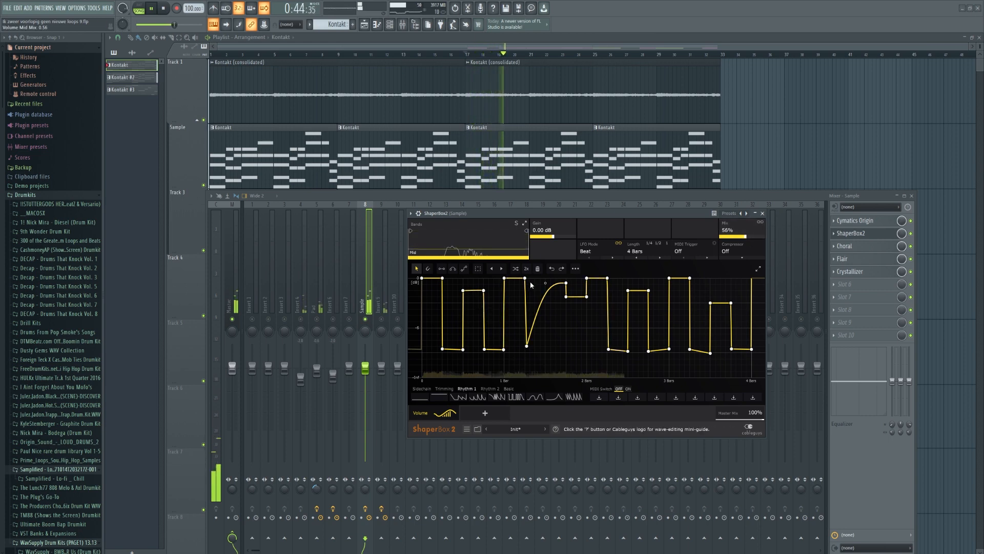
click(763, 213)
key(space)
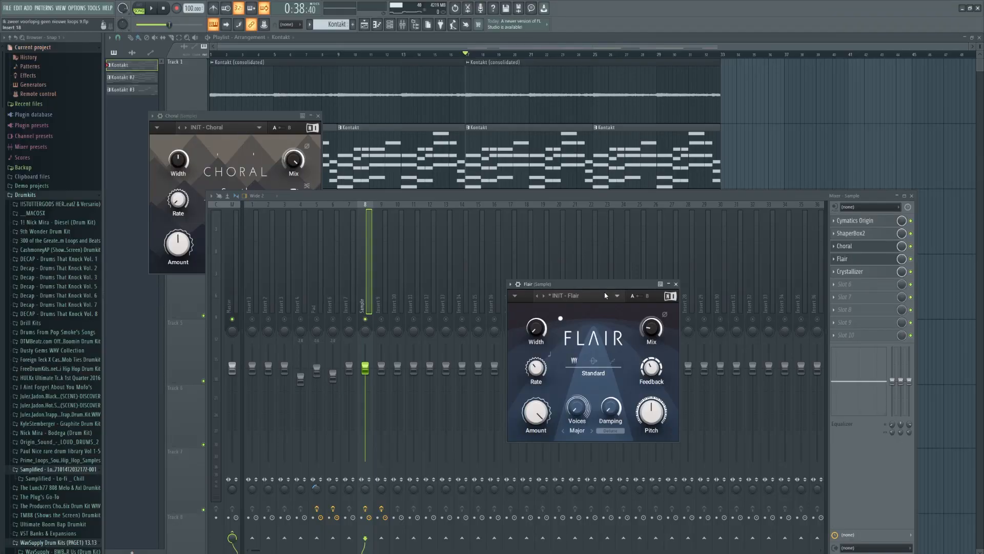
Move the Flair plugin window aside and listen to the arrangement with the Sample track's effects
drag(624, 294, 646, 276)
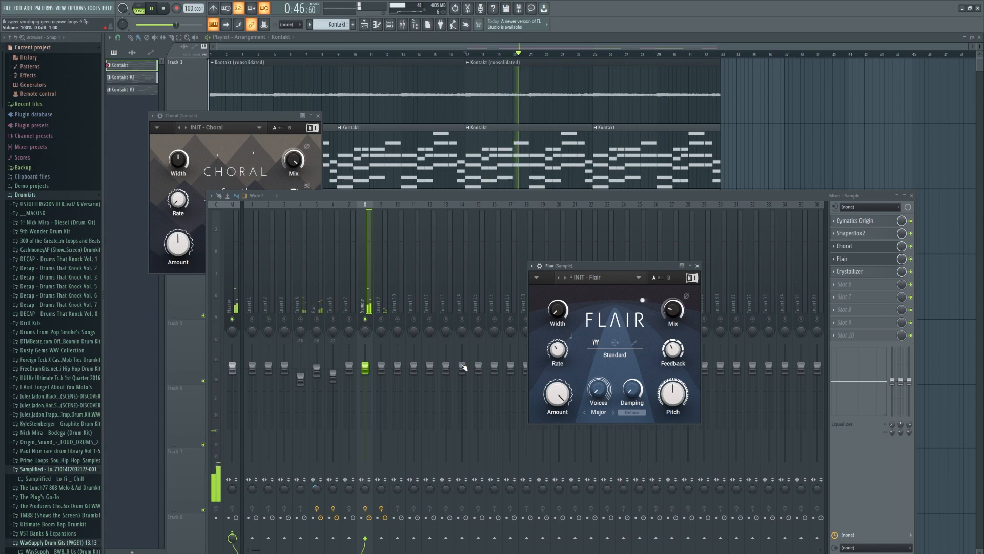
key(space)
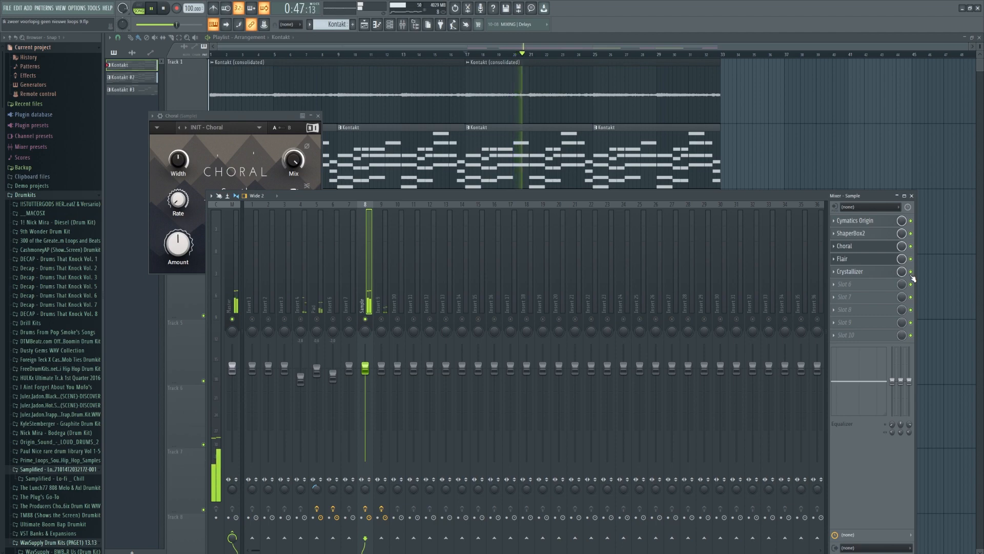
key(space)
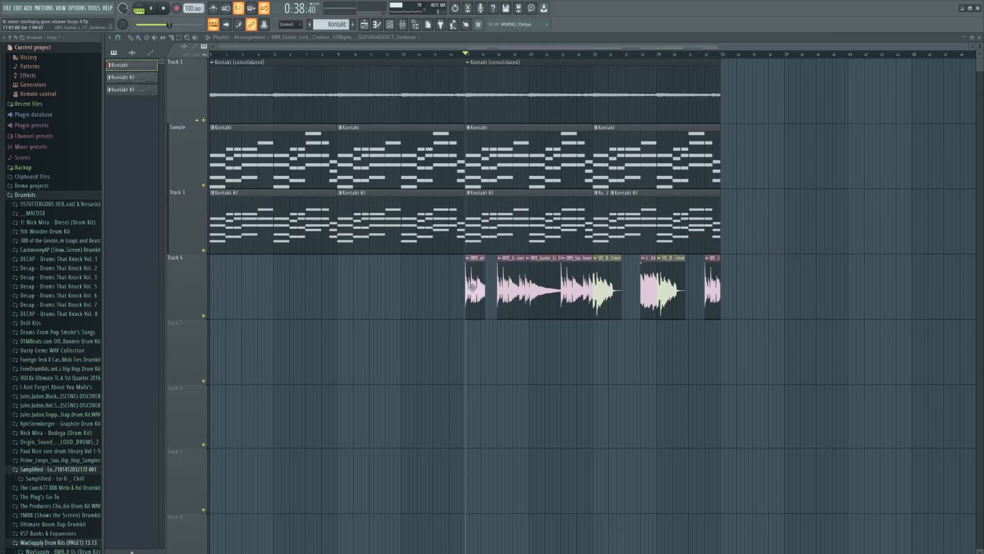
View the first guitar lick clip's sample settings, then play the arrangement with its Insert 9 mixer effects shown
double_click(473, 291)
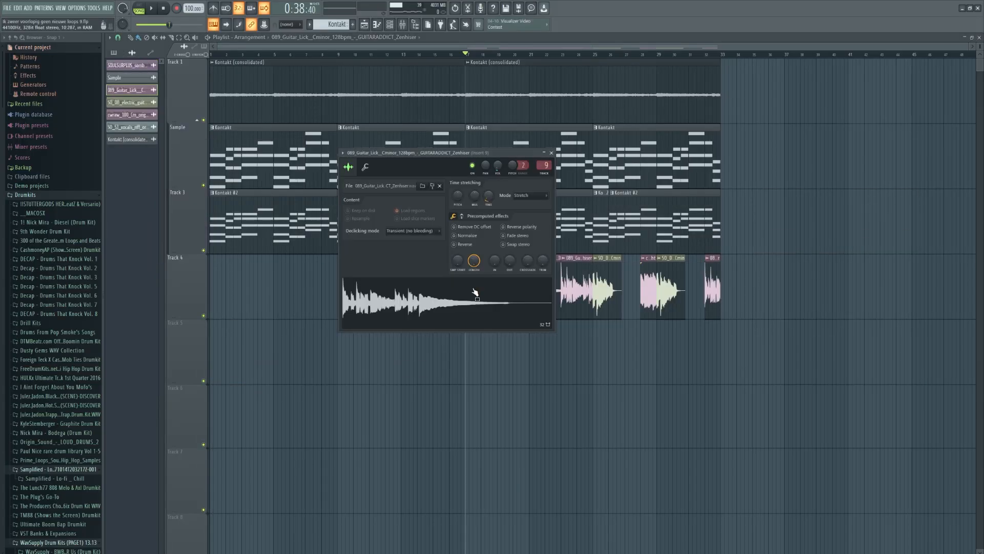
click(551, 153)
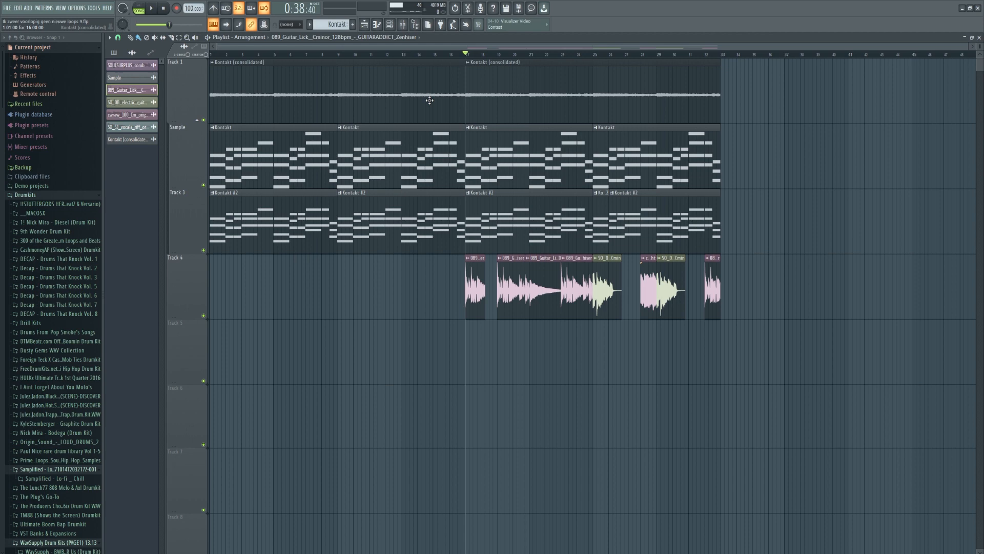
key(space)
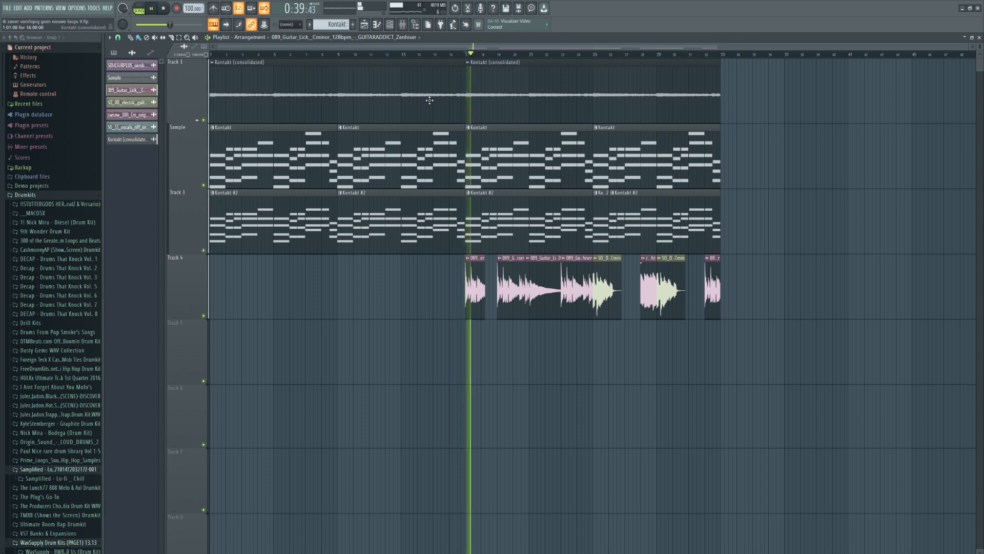
key(F9)
key(space)
key(space)
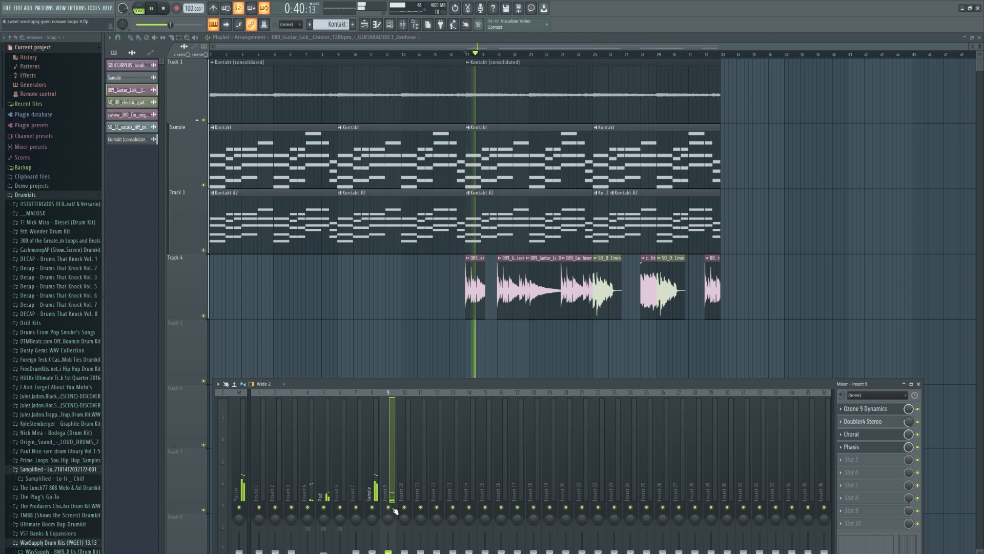
Raise the mixer window and solo the Insert 9 guitar track during playback, stopping the arrangement after listening
drag(416, 380, 407, 251)
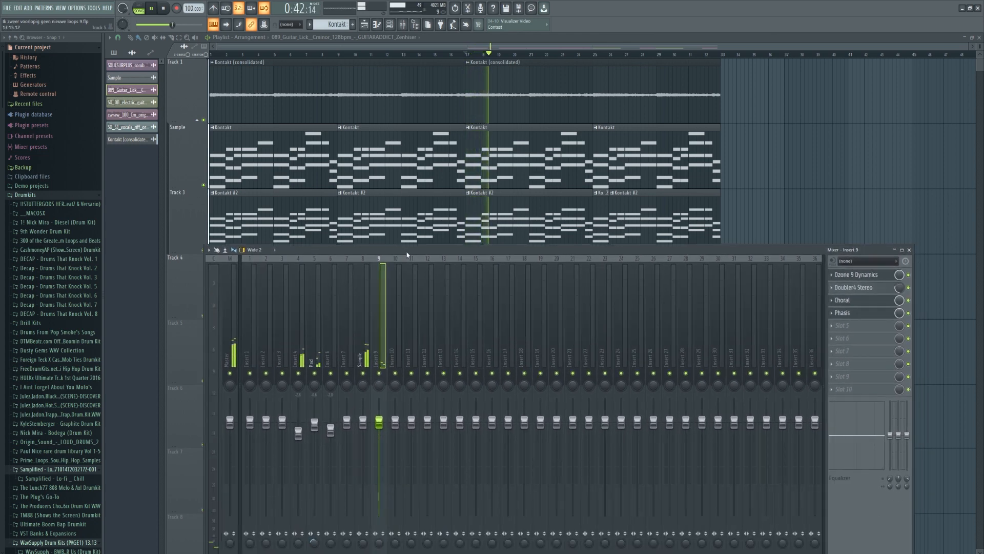
right_click(379, 373)
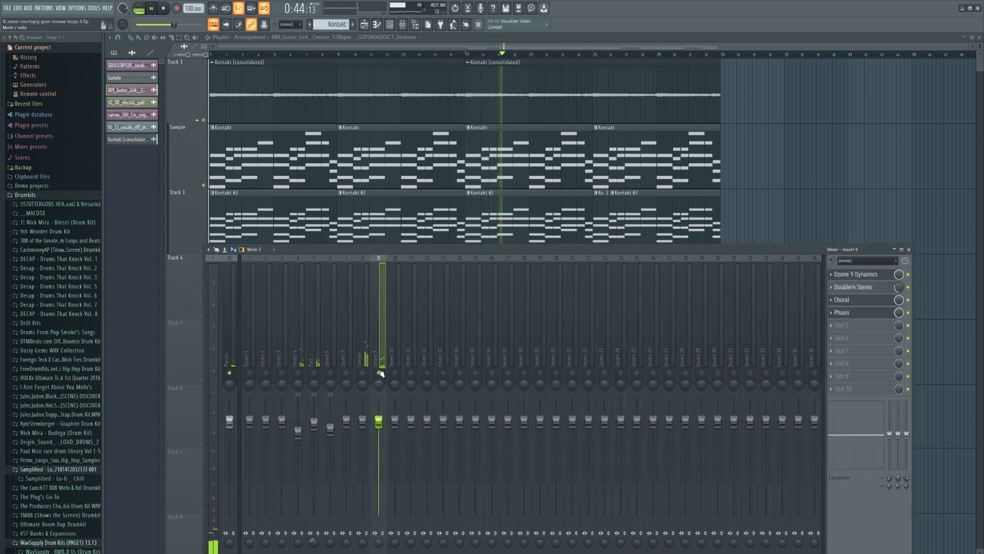
key(space)
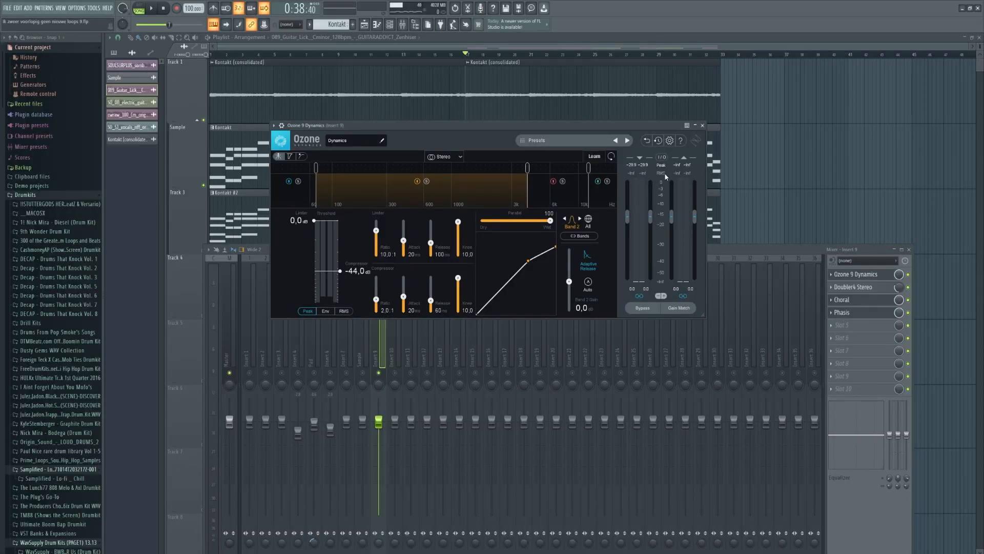
Examine the Ozone 9 Dynamics compression on Insert 9, close it and open Doubler4 Stereo
drag(342, 269, 341, 270)
click(702, 125)
click(853, 286)
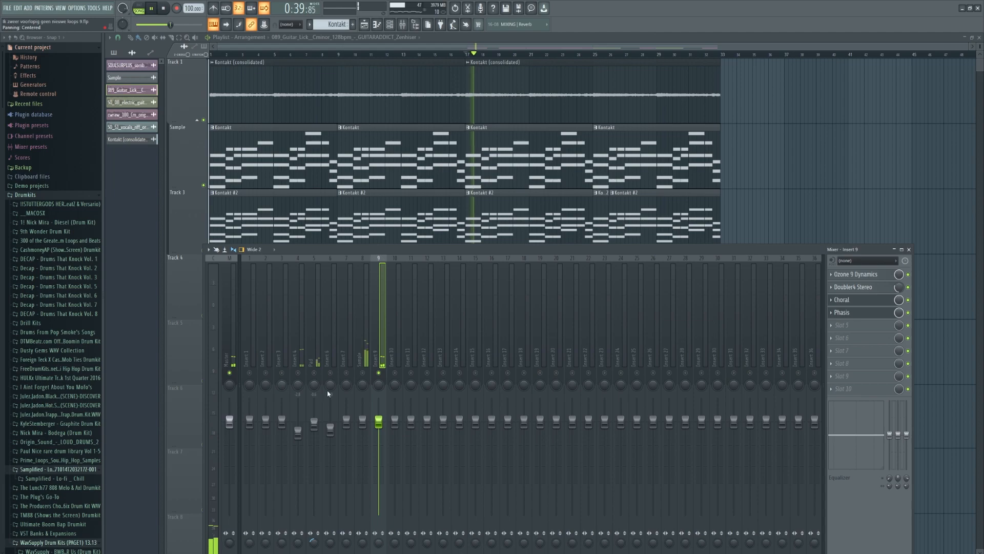
Unsolo the Insert 9 track and listen to the full arrangement in the playlist
ctrl+click(379, 373)
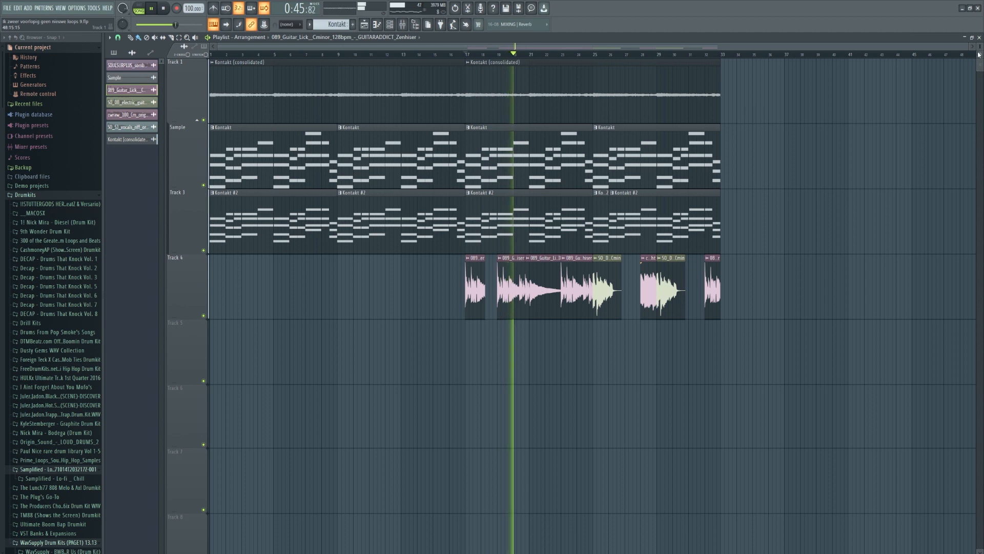
drag(980, 46, 979, 50)
scroll(922, 57, up, 2)
scroll(921, 57, down, 2)
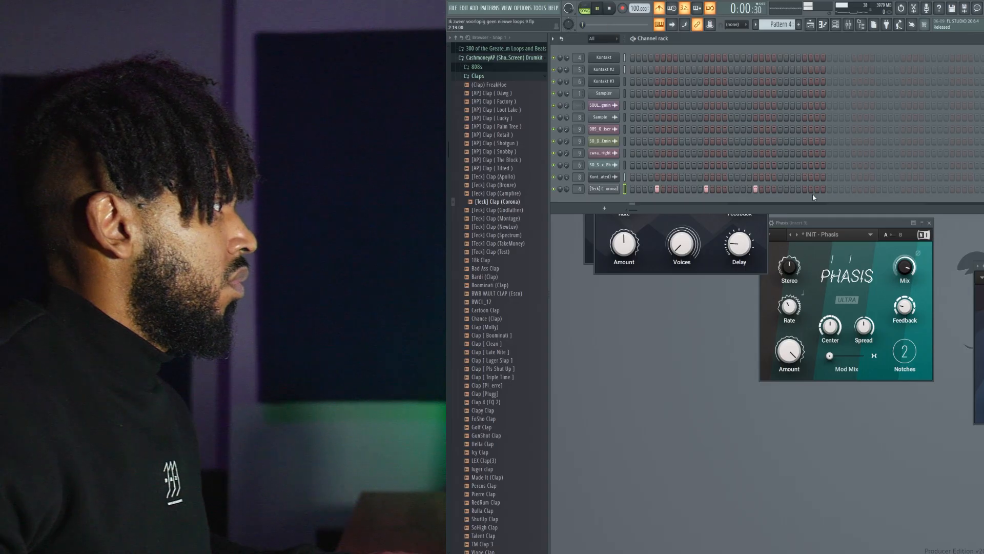
Add [Teck] Clap (Corona) hits every eight steps and repeat the [AP] Open Hat (Blueface) hit 32 steps after the first
click(854, 189)
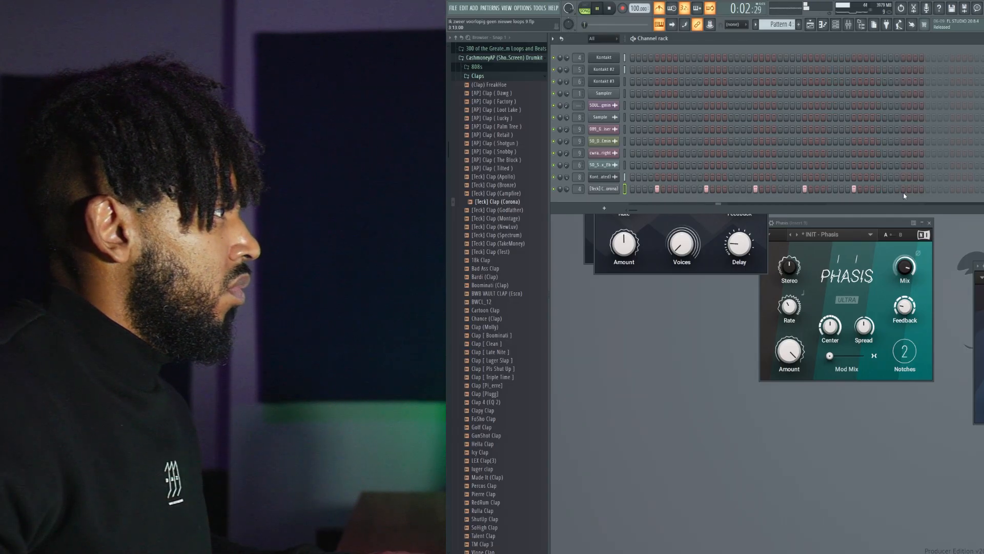
click(952, 189)
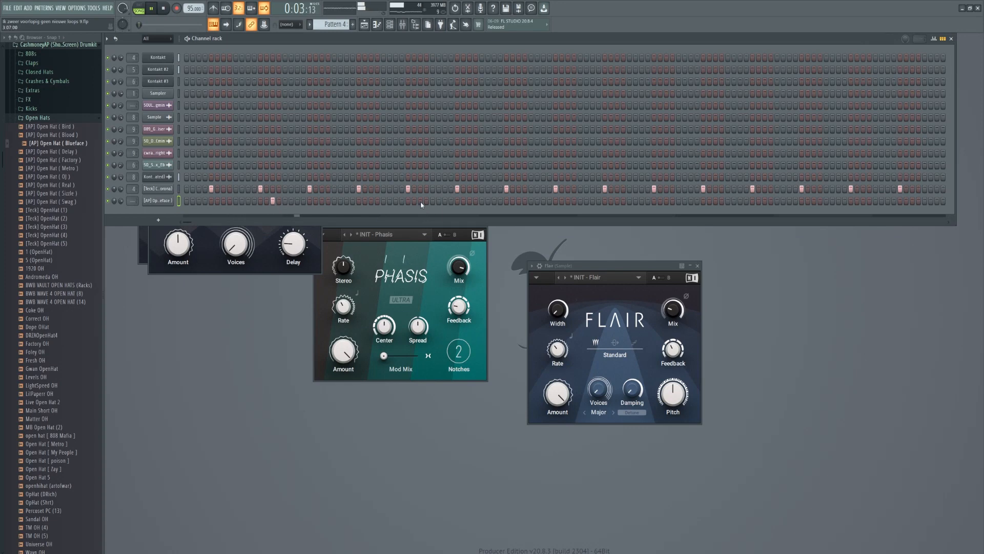
click(470, 201)
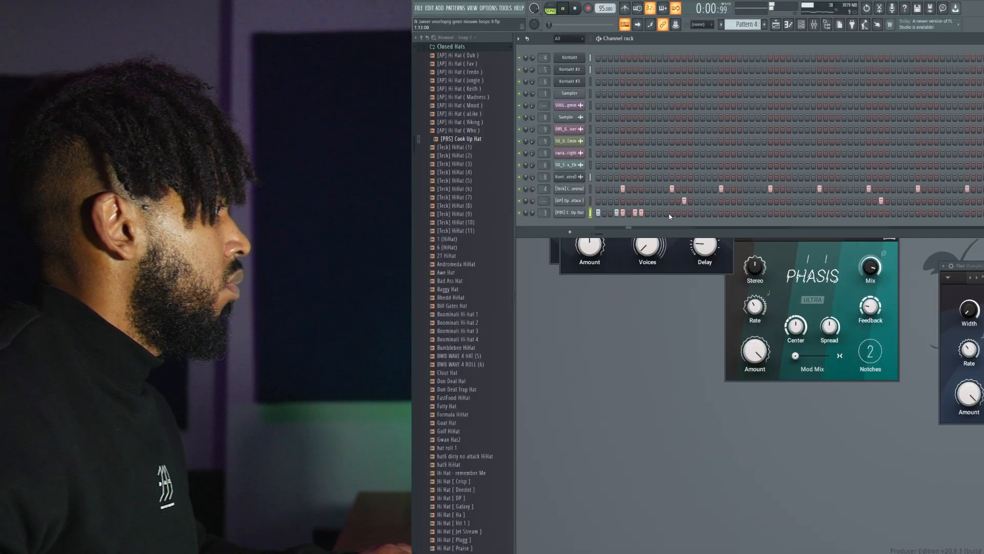
Extend the irregular [PBS] Cook Up Hat pattern with six more hits in the step sequencer
click(660, 213)
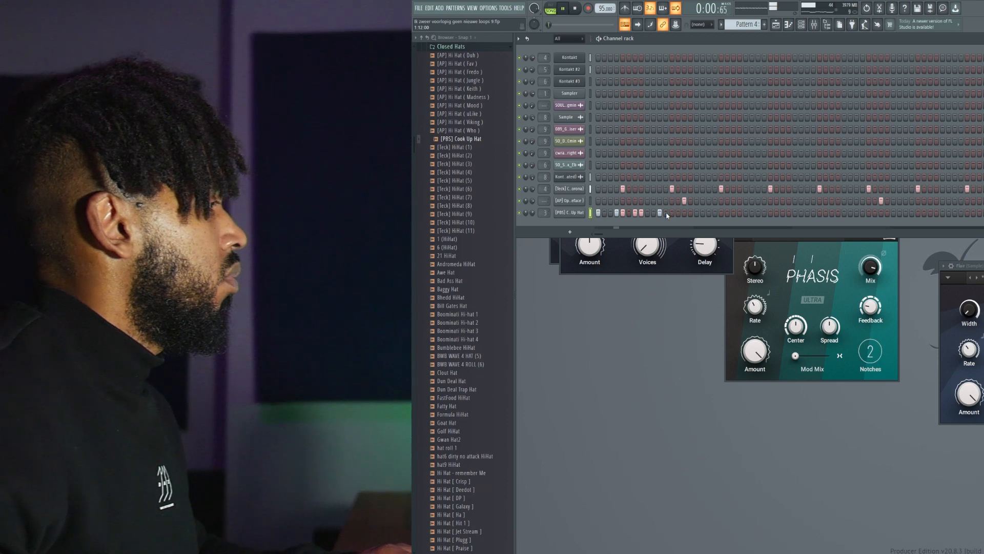
click(672, 213)
click(685, 213)
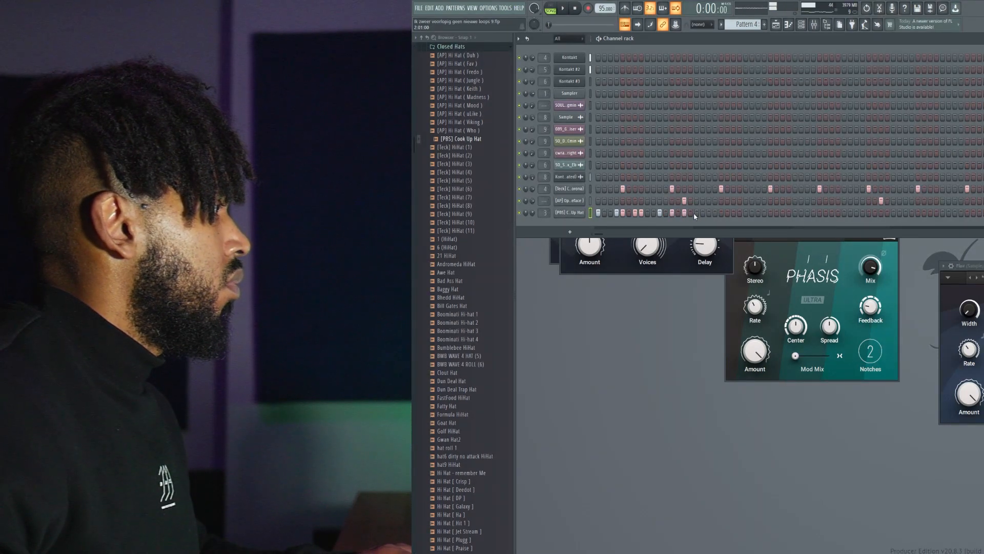
click(697, 213)
click(715, 213)
click(721, 213)
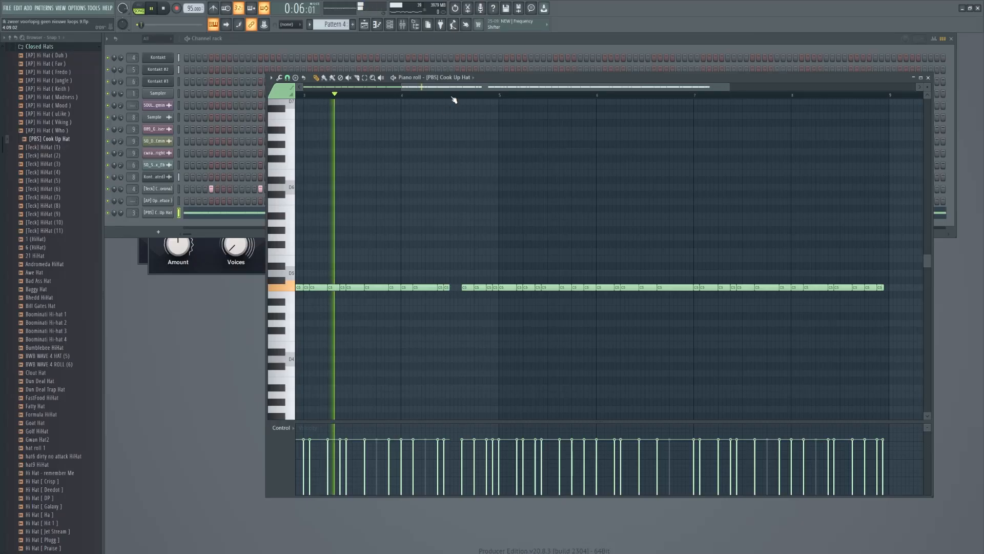
Chop the Cook Up Hat notes in the middle of bar 4 and at the end of bar 5 into fast rolls, checking them in playback
scroll(454, 102, up, 3)
drag(458, 287, 443, 303)
key(ctrl+u)
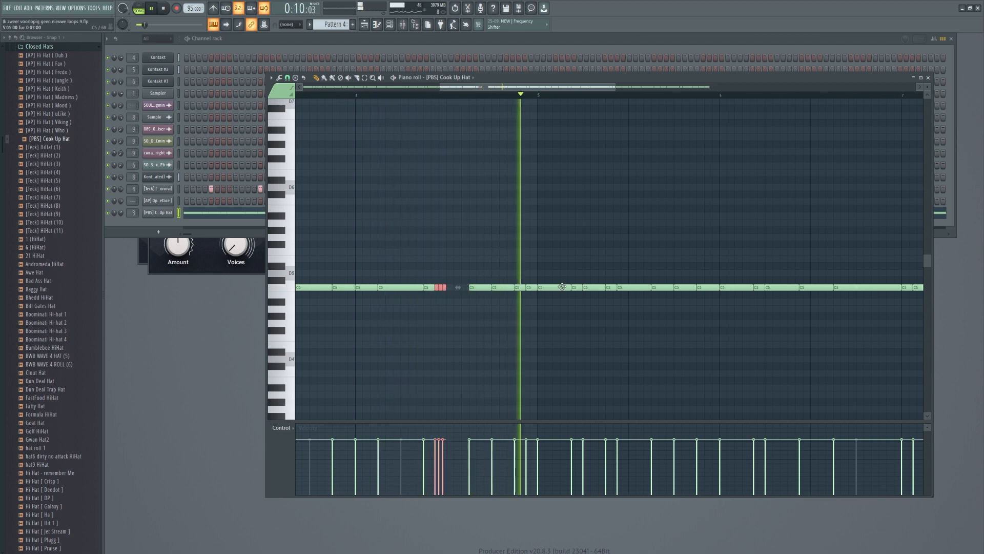
key(space)
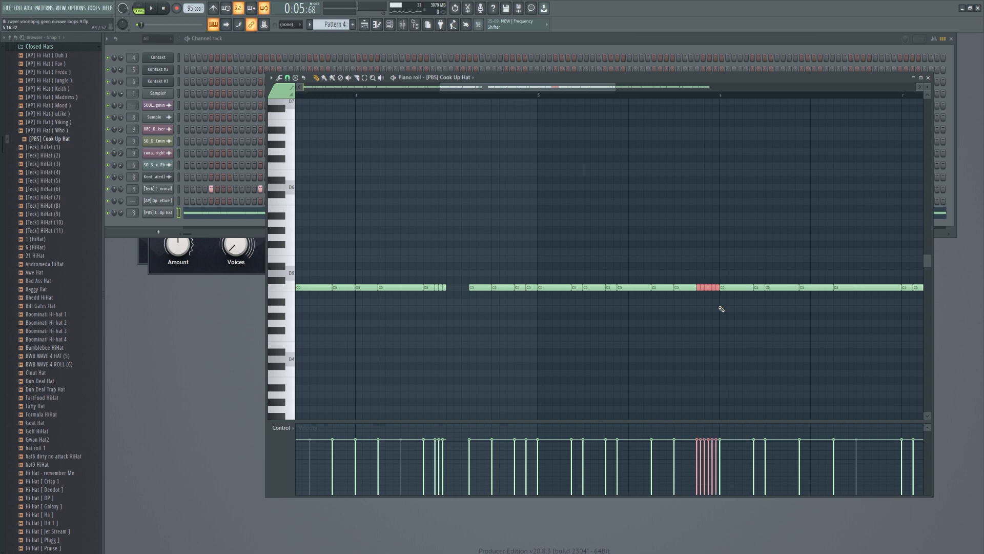
click(657, 96)
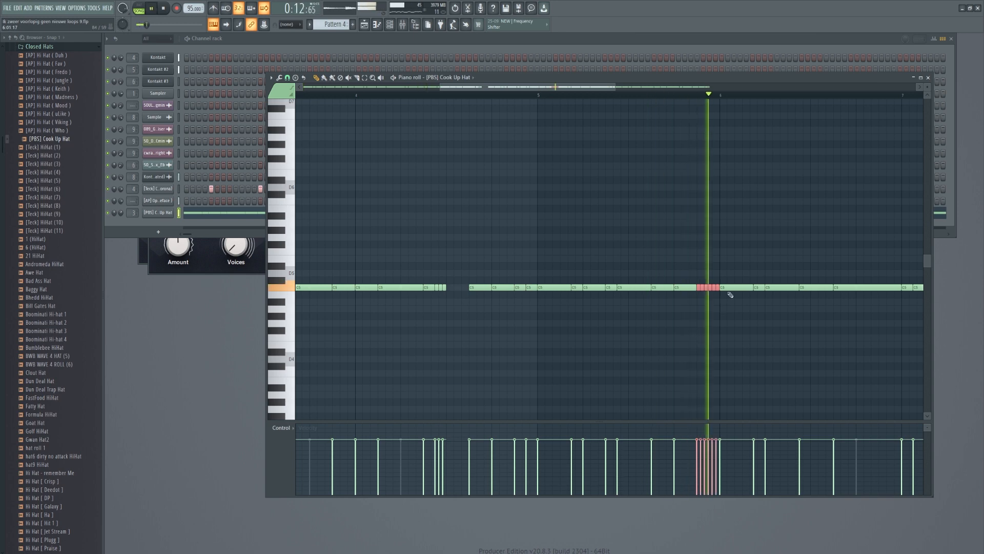
scroll(737, 95, down, 5)
scroll(736, 95, up, 4)
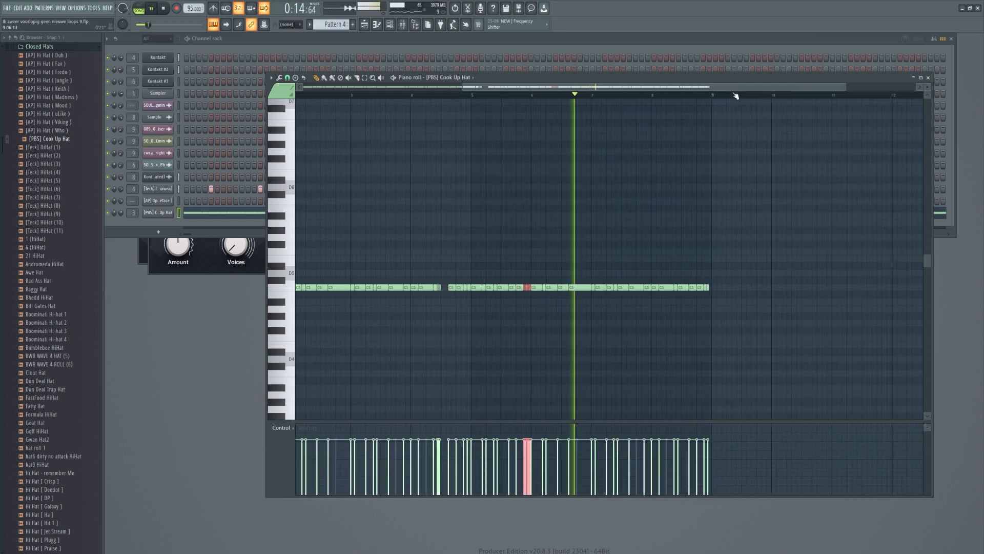
click(584, 287)
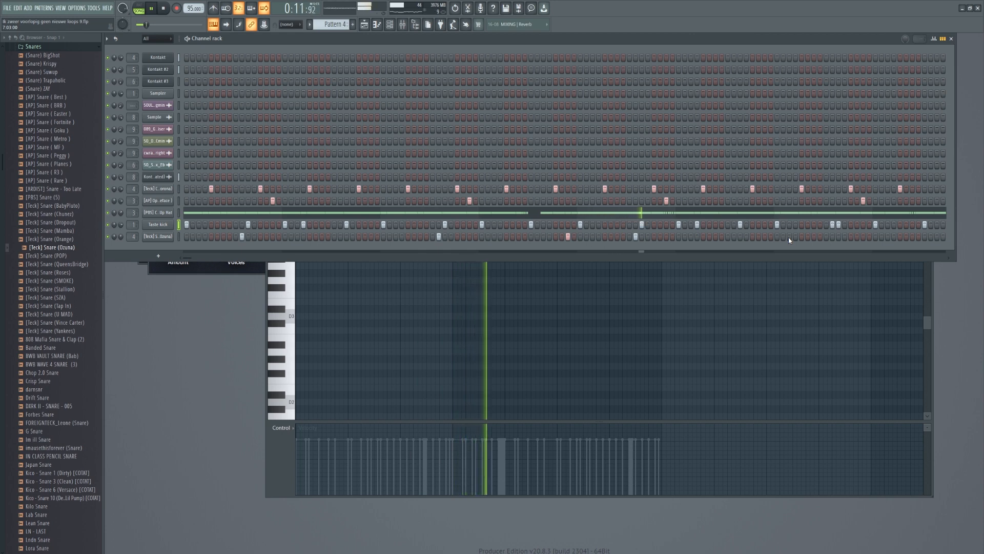
Add a [Teck] Snare (Ozuna) hit 32 steps after the previous one in the step sequencer
click(833, 236)
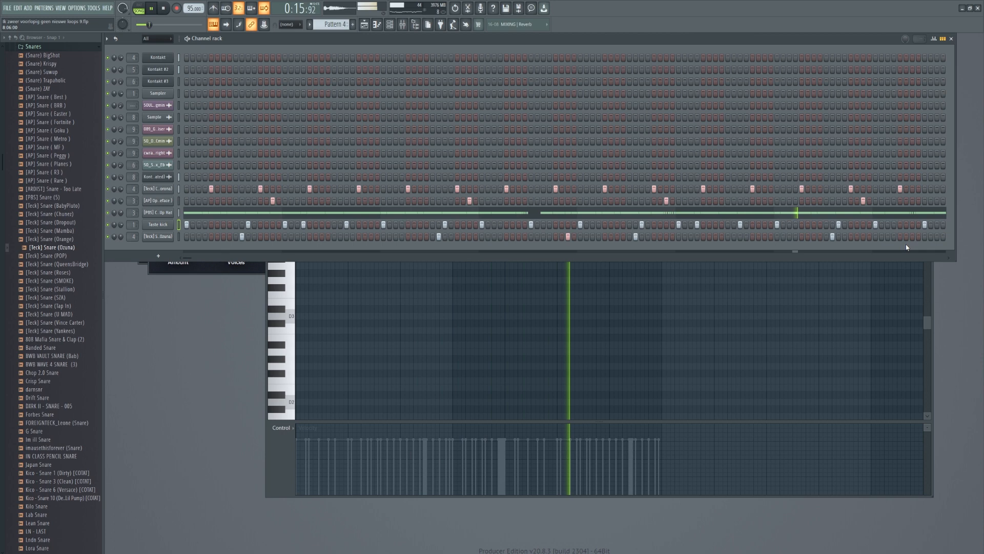
click(948, 258)
click(949, 258)
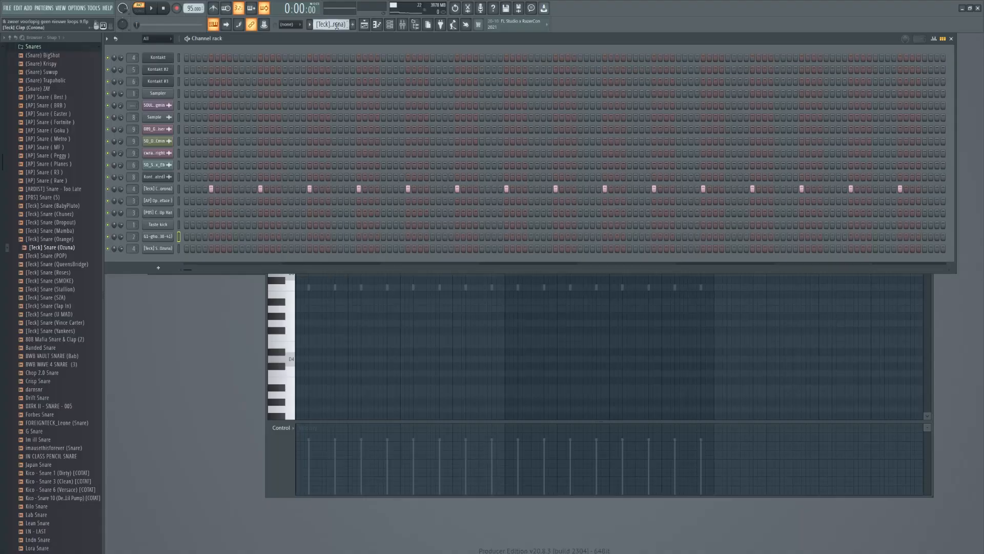
Switch to the Taste kick pattern, open the G1-ghouls-n'-ghosts piano roll and place its window below the channel rack
scroll(336, 27, down, 3)
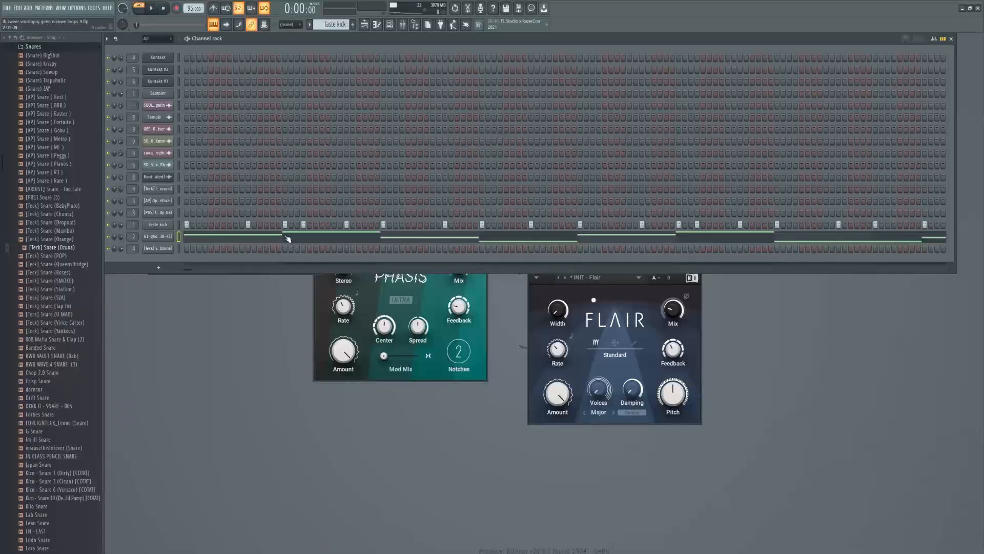
click(288, 239)
click(269, 42)
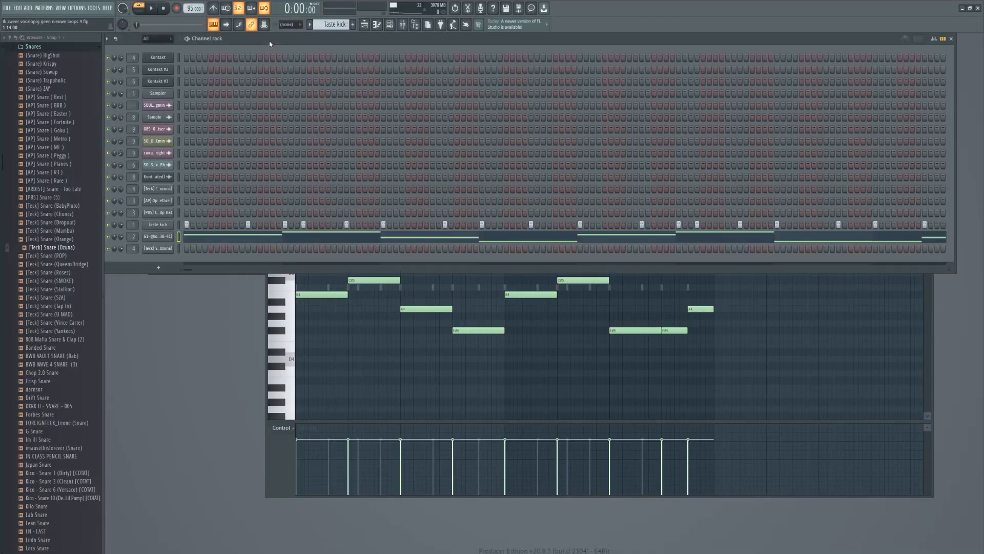
right_click(171, 237)
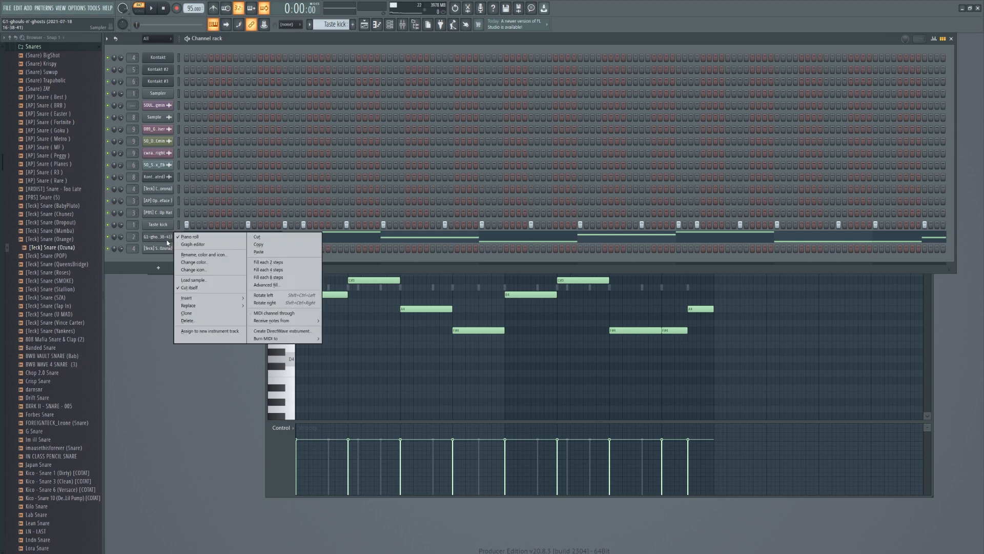
click(156, 239)
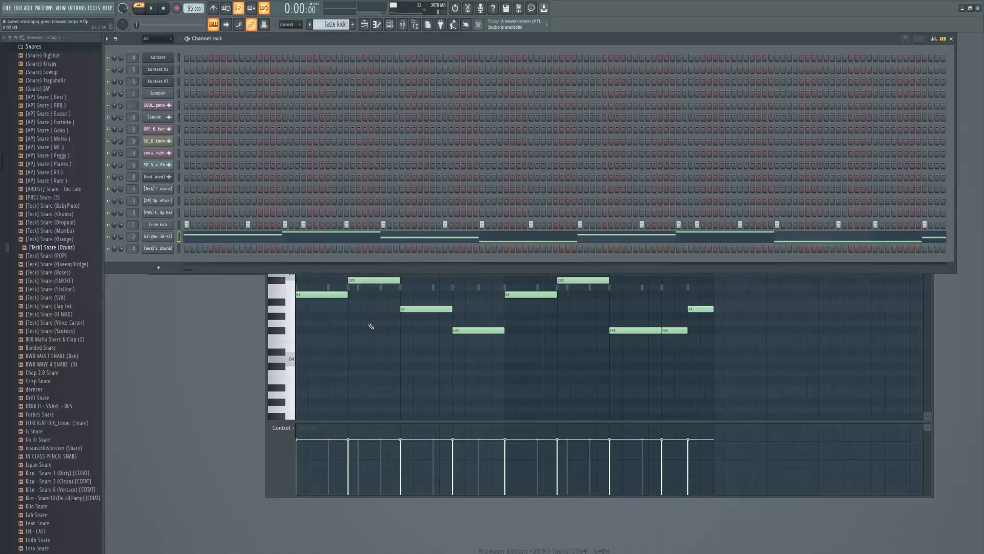
click(371, 324)
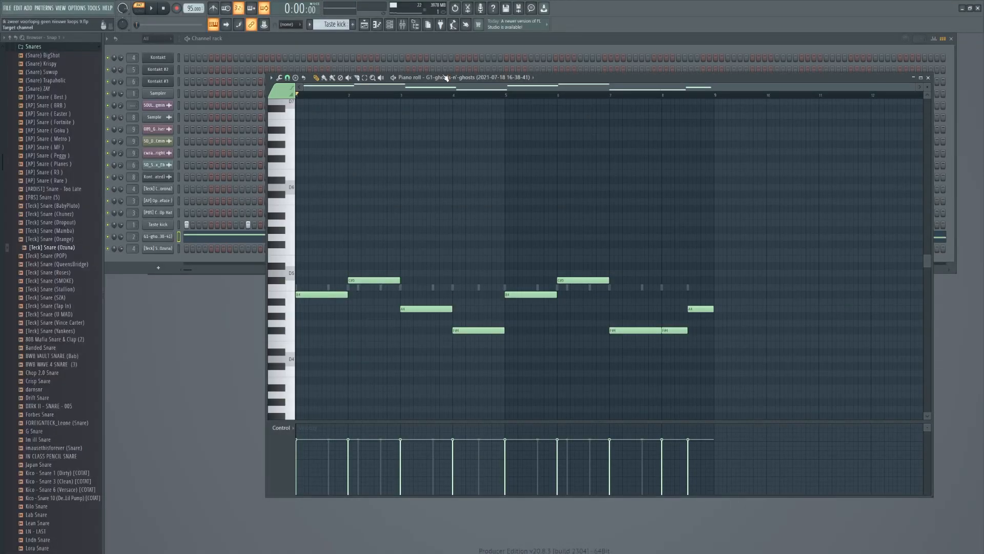
drag(455, 76, 438, 247)
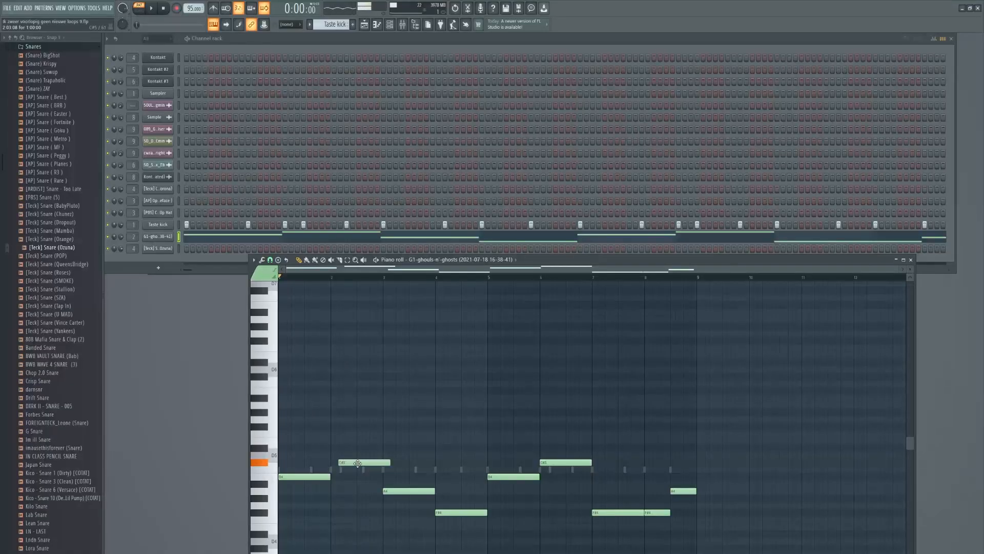
Trim the second G1-ghouls-n'-ghosts note to end at bar 3 and play the pattern back
scroll(452, 374, down, 2)
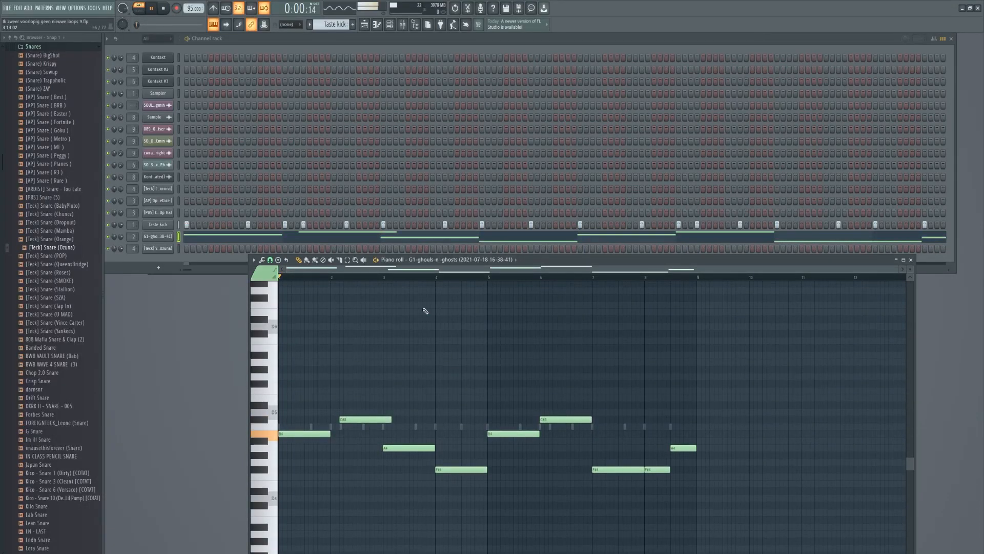
drag(391, 419, 381, 422)
key(space)
key(space)
scroll(331, 277, up, 5)
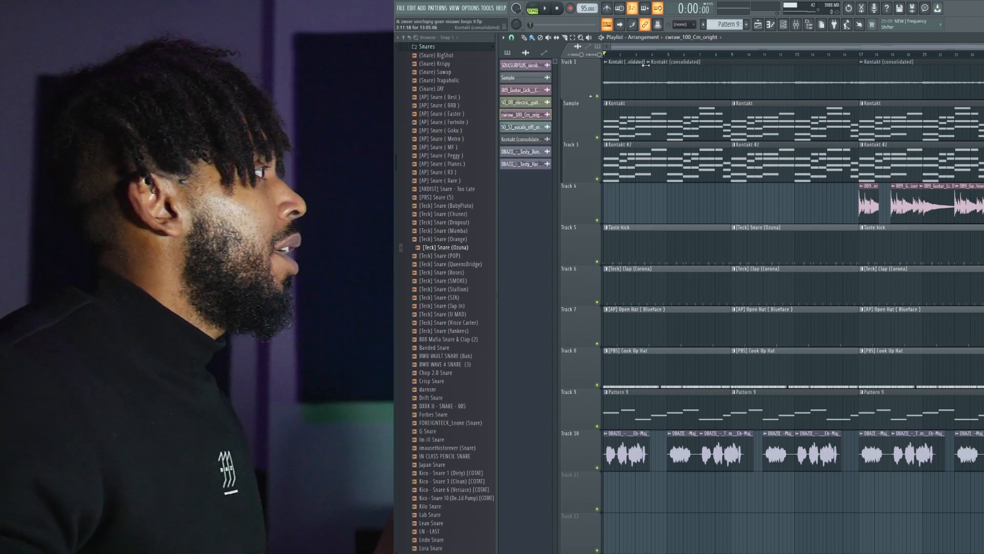
Replace the split Kontakt (consolidated) clips in the first 16 bars with the full clip from bar 17
right_click(646, 64)
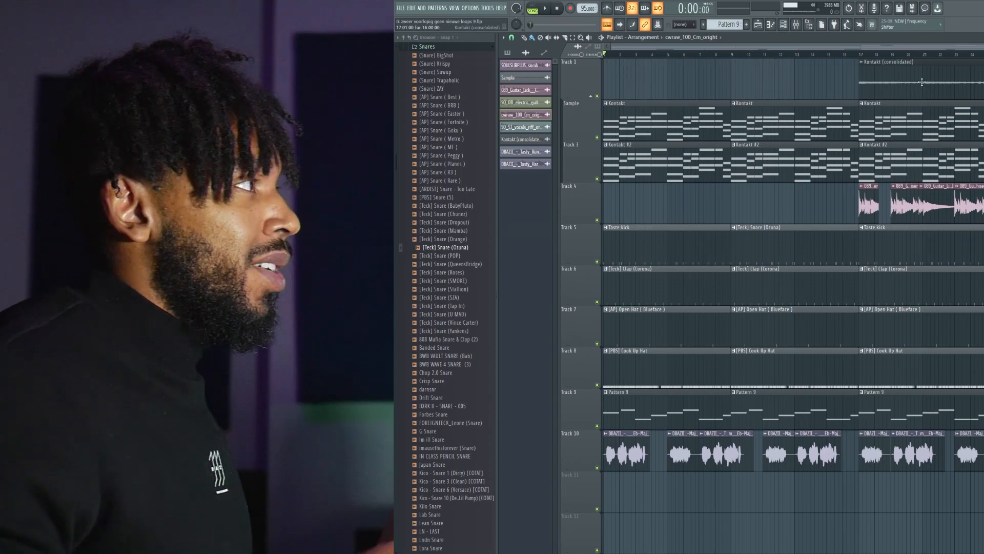
drag(919, 81, 663, 123)
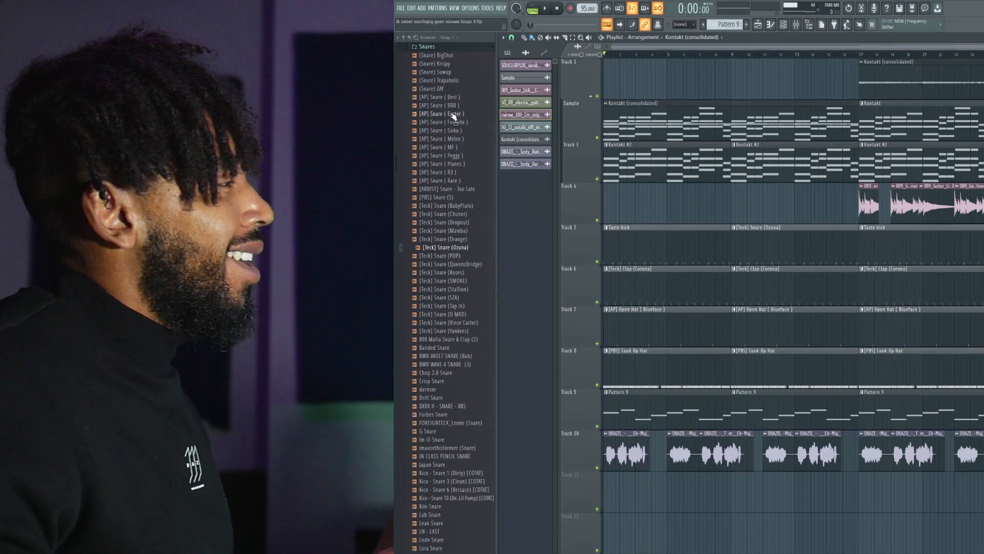
key(ctrl+z)
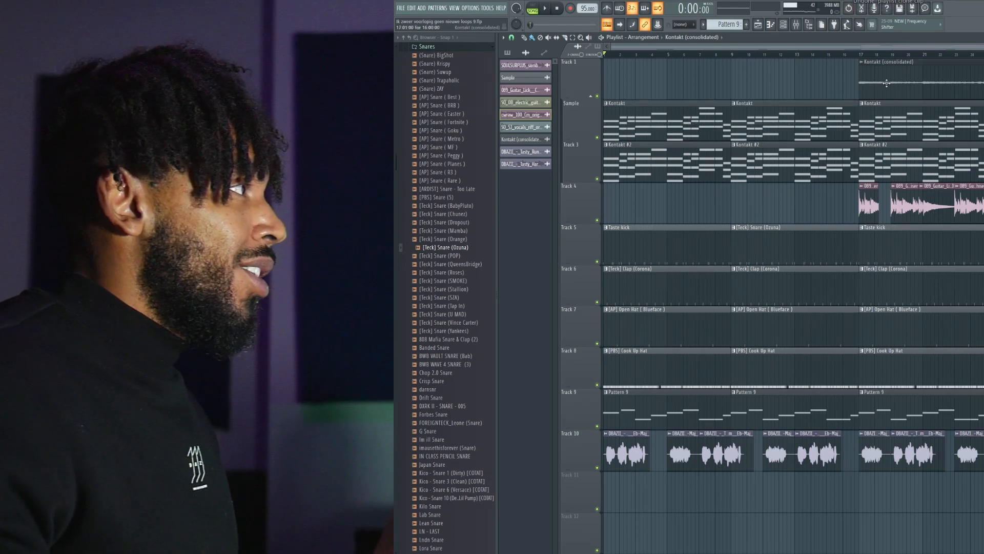
drag(886, 83, 596, 84)
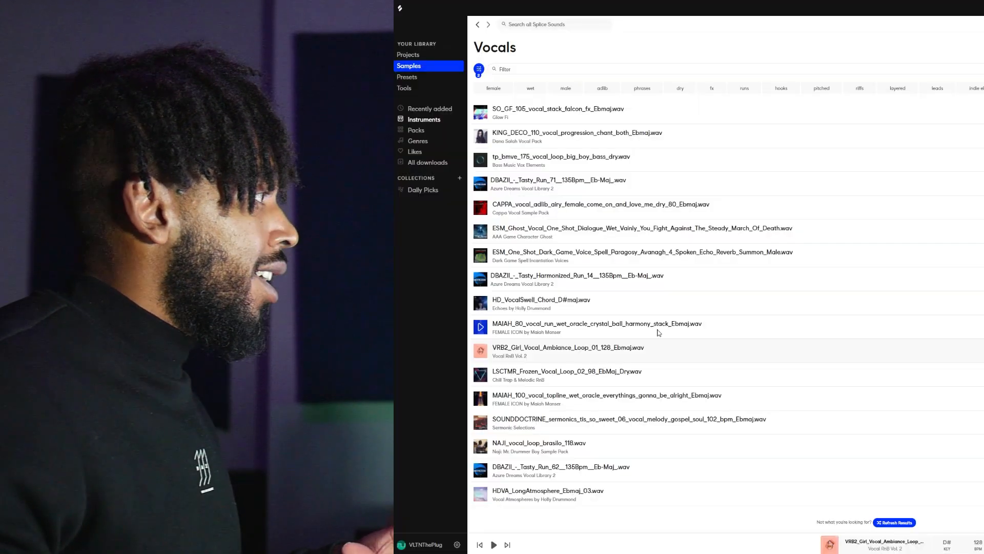
Switch to Splice and look through the Vocals samples in the library
scroll(640, 324, up, 10)
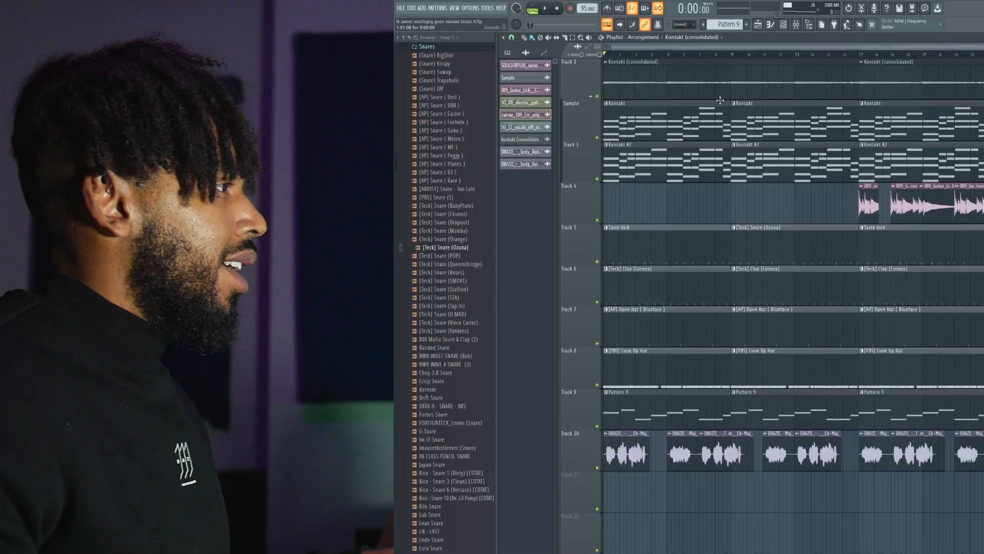
Remove the Track 5 kick and snare clips after bar 17 and separate the overlapping remaining ones onto Tracks 4 and 5
drag(983, 242, 671, 265)
key(Delete)
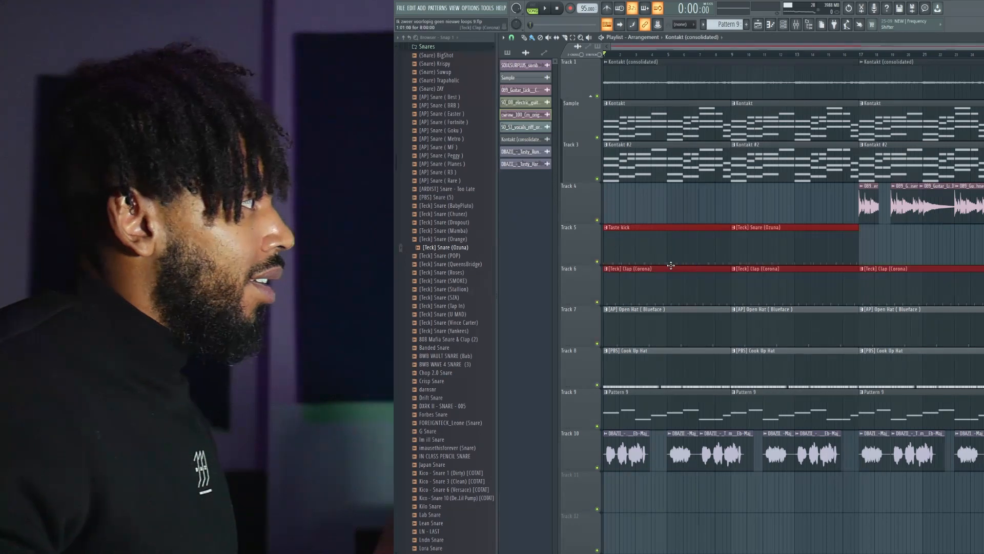
key(ctrl+z)
drag(648, 202, 652, 200)
drag(789, 249, 790, 200)
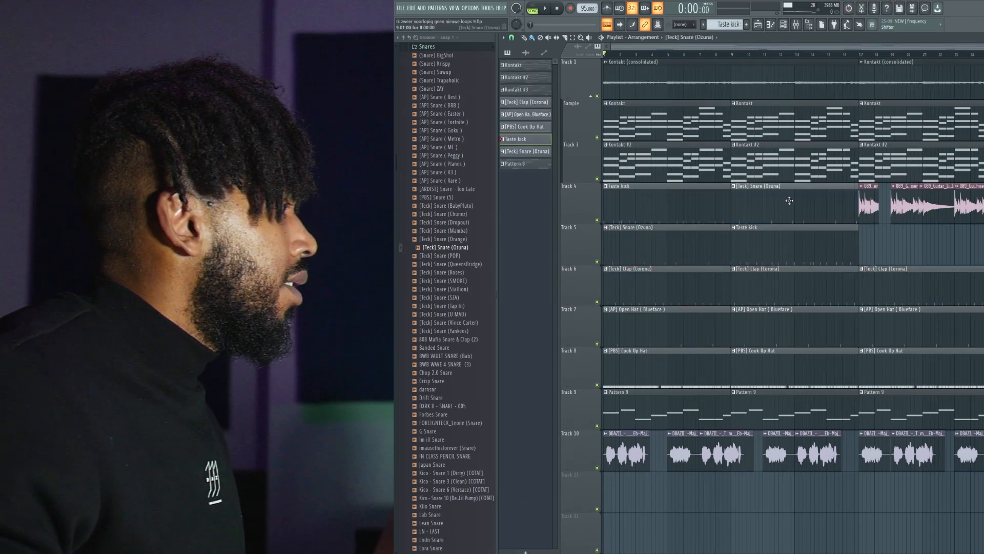
Shift the clap, hat, Pattern 9 and vocal clips down one track, and repeat the kick and snare clips on Tracks 5 and 6 from bar 17
drag(896, 396, 627, 342)
drag(790, 285, 631, 210)
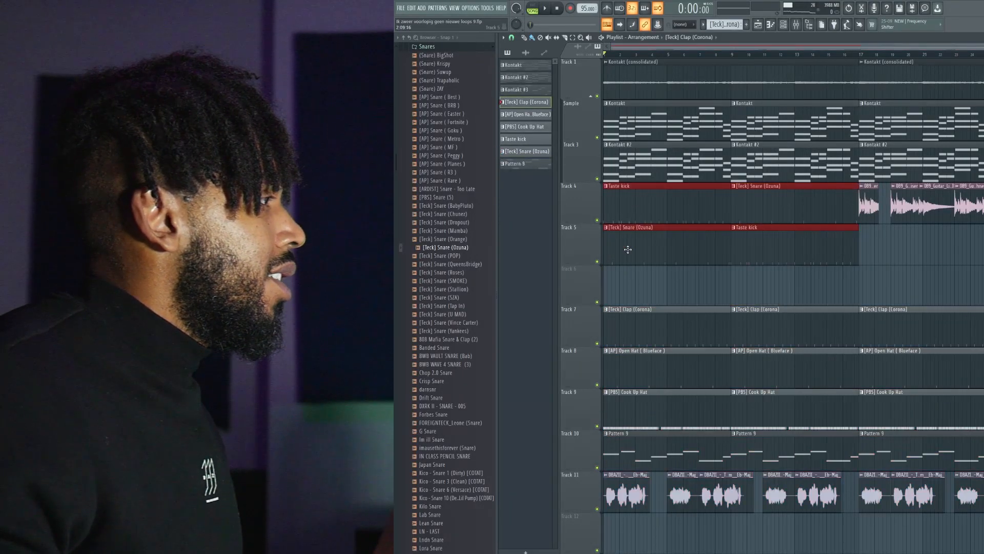
drag(627, 246, 628, 287)
key(ctrl+b)
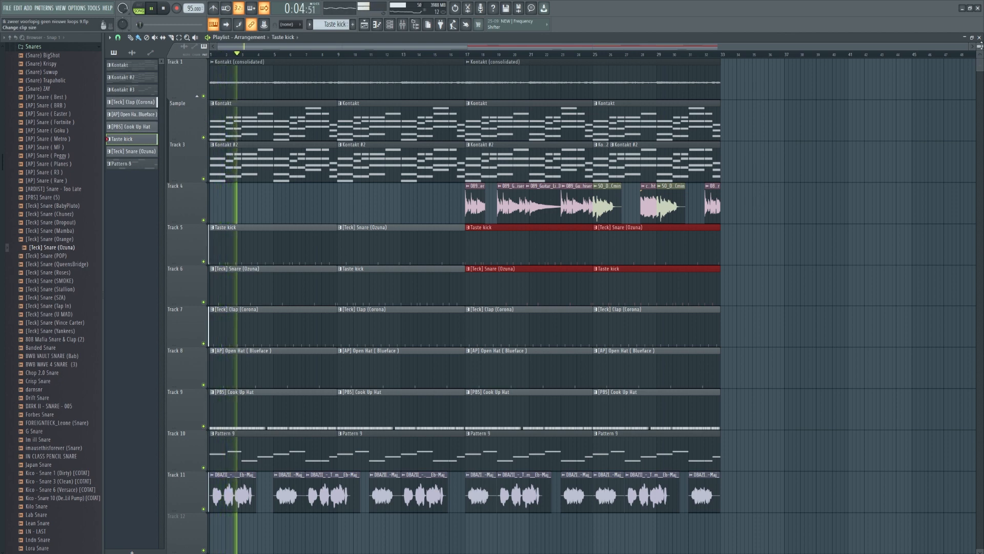
Adjust the Cymatics Origin noise level on the Sample mixer track during playback, close the plugin and raise the mixer window
scroll(464, 267, up, 1)
scroll(464, 266, down, 1)
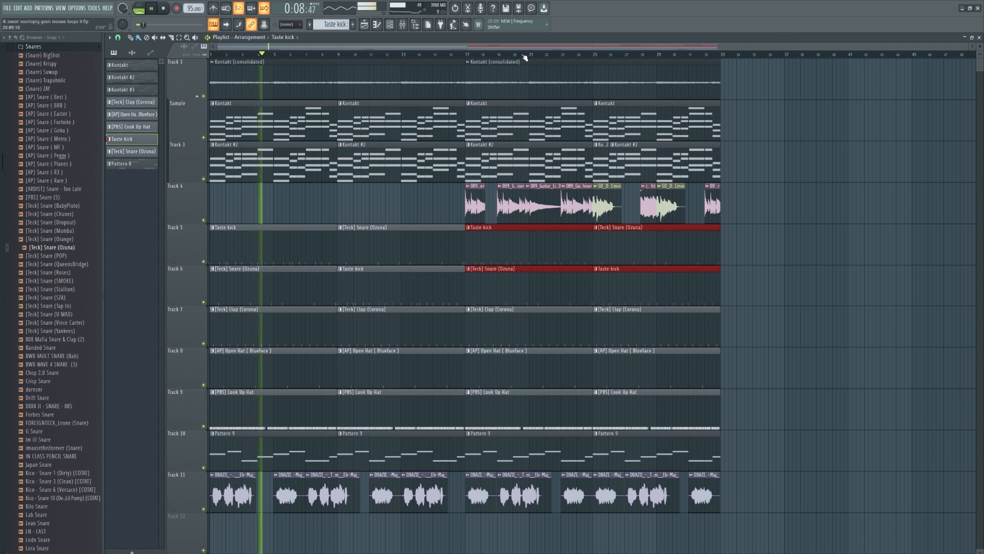
key(F9)
click(370, 360)
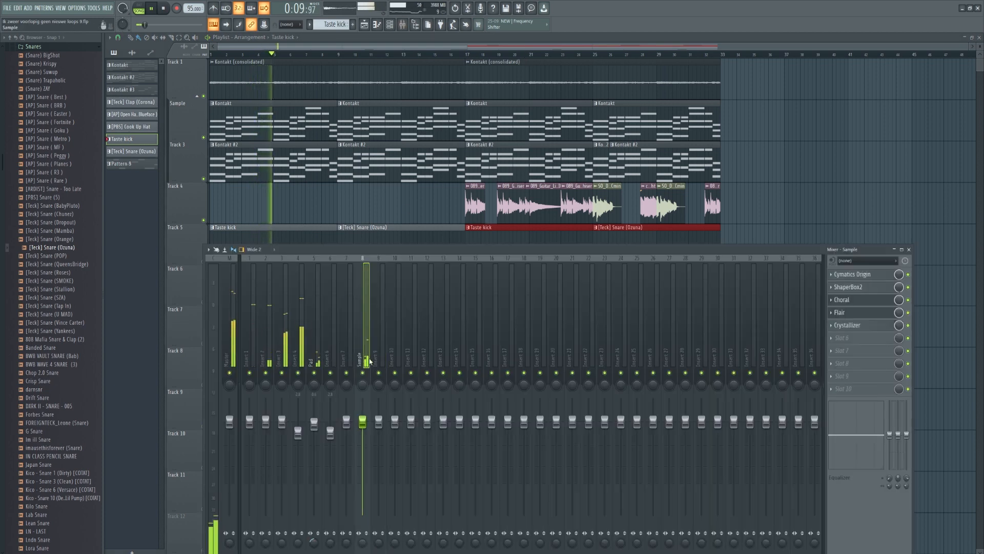
click(889, 276)
drag(686, 337, 691, 336)
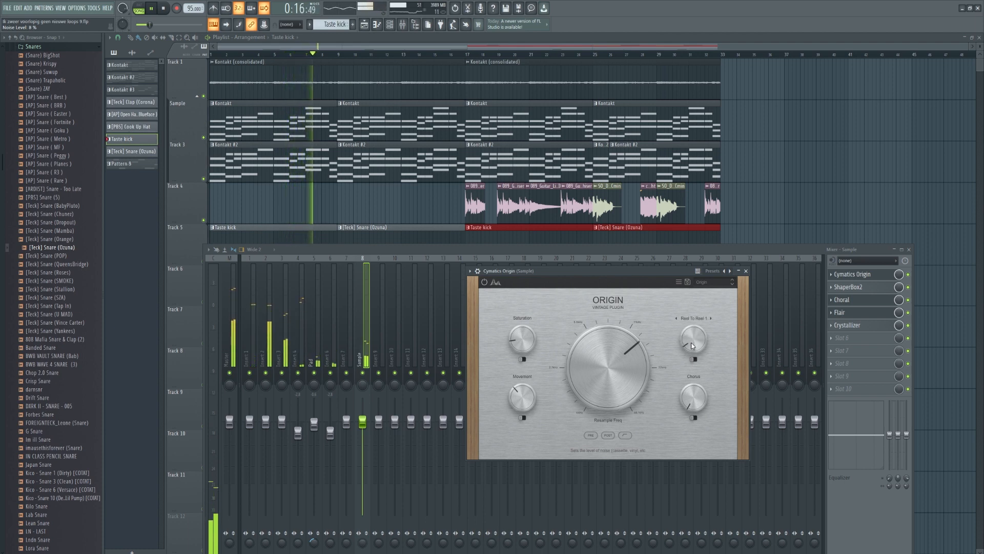
click(747, 272)
drag(745, 248, 745, 182)
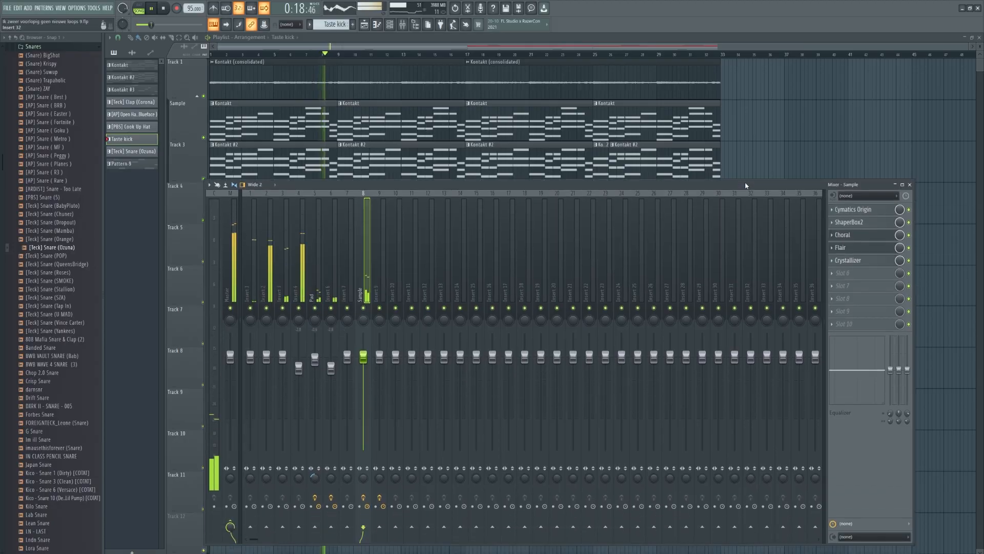